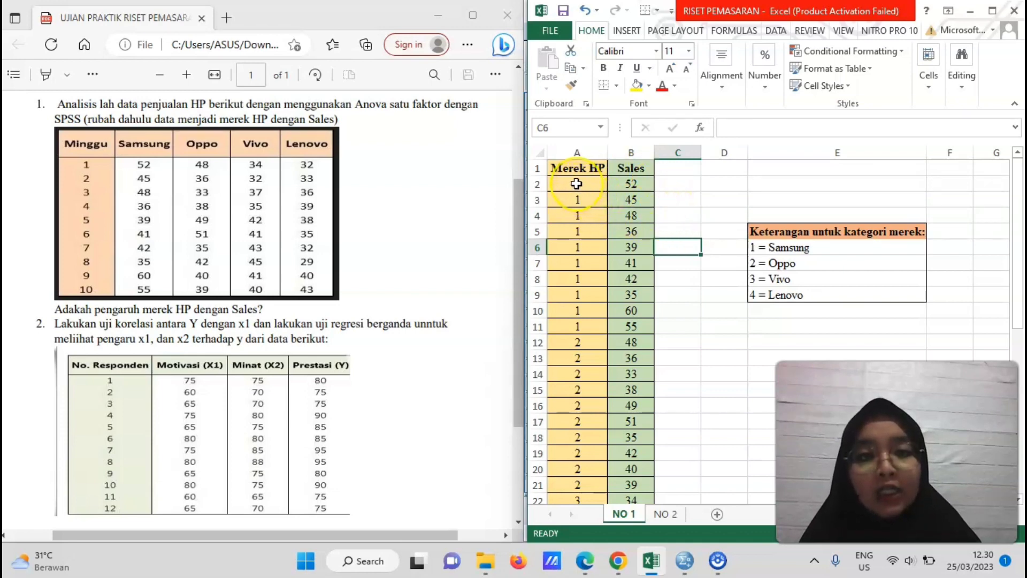
Copy the Merek HP and Sales values in A2:B41 of sheet NO 1, without the header row.
left_click_drag(576, 184, 633, 436)
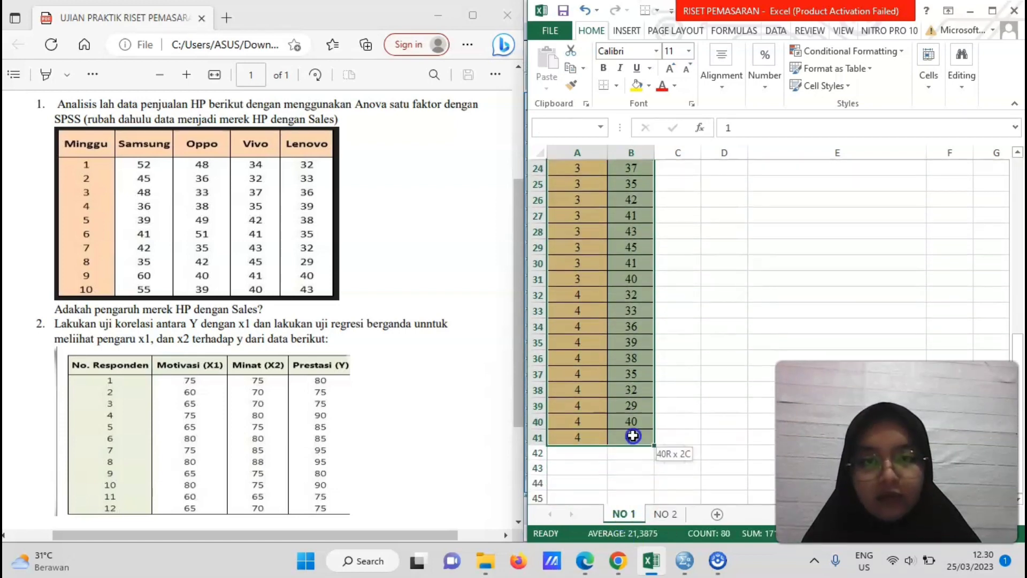
key("ctrl+c")
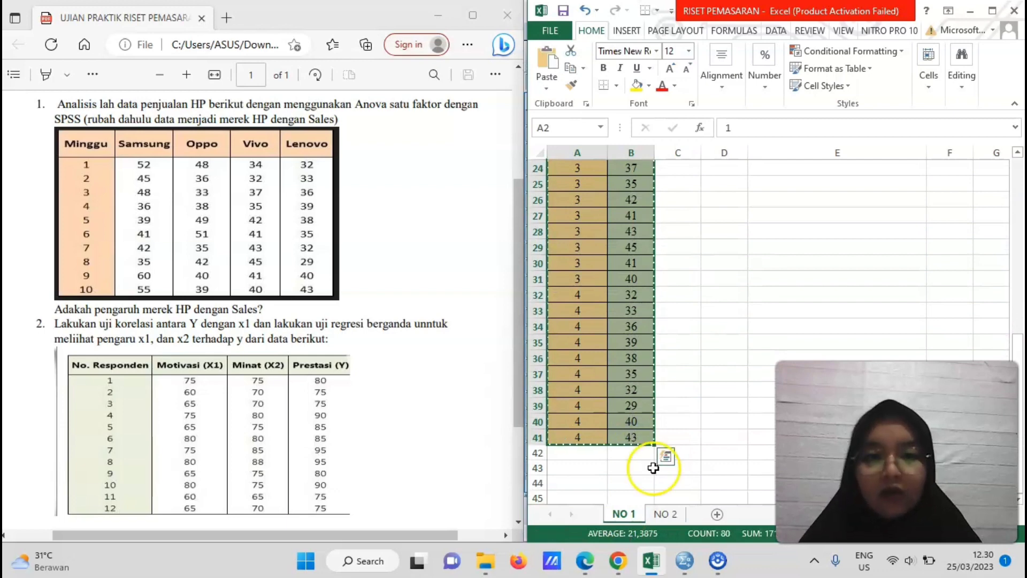
Switch to the untitled SPSS Data Editor and place its window beside the Excel workbook, over the PDF.
mouse_move(690, 561)
left_click(594, 495)
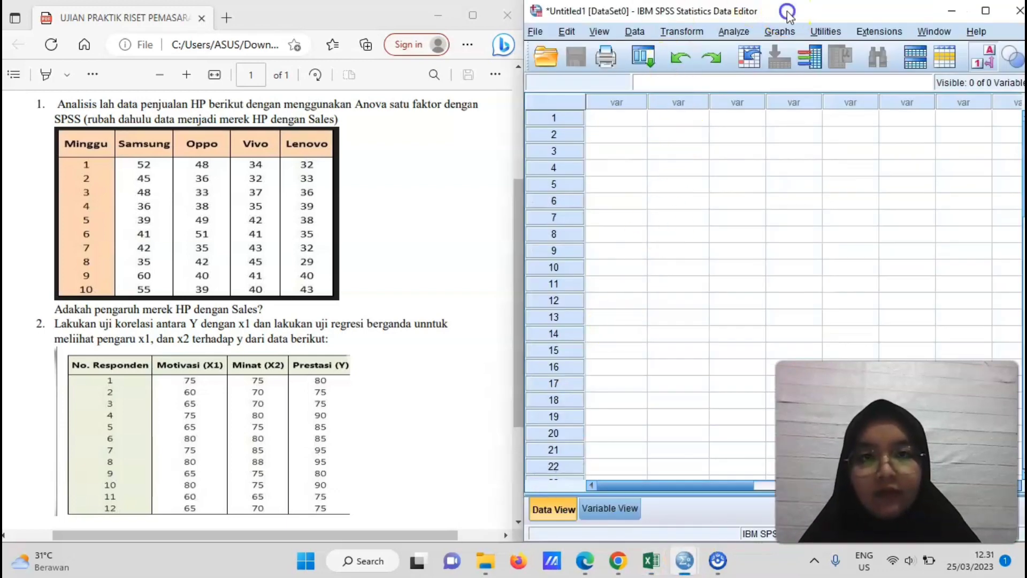
left_click_drag(781, 11, 275, 17)
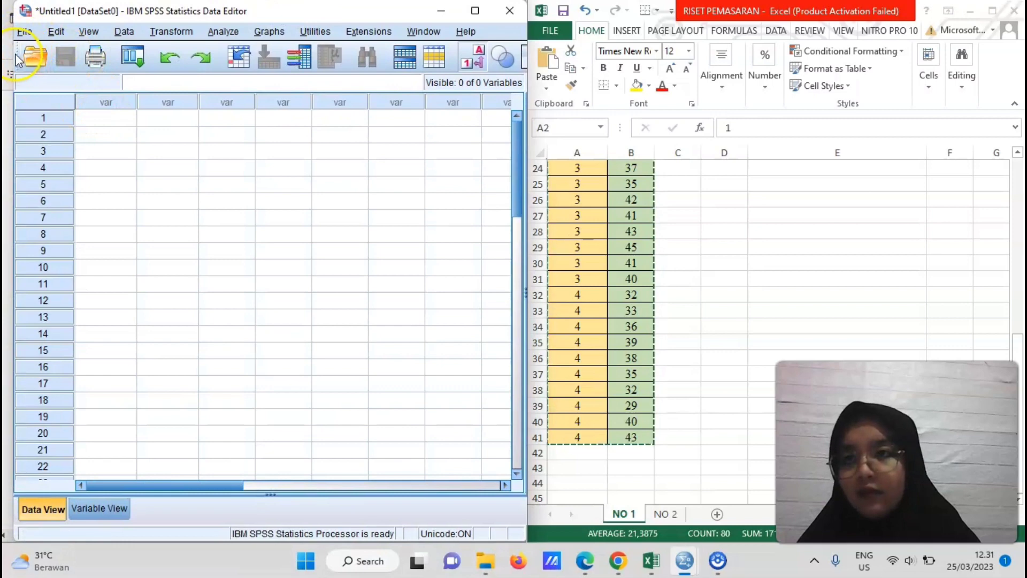
left_click_drag(12, 51, 1, 51)
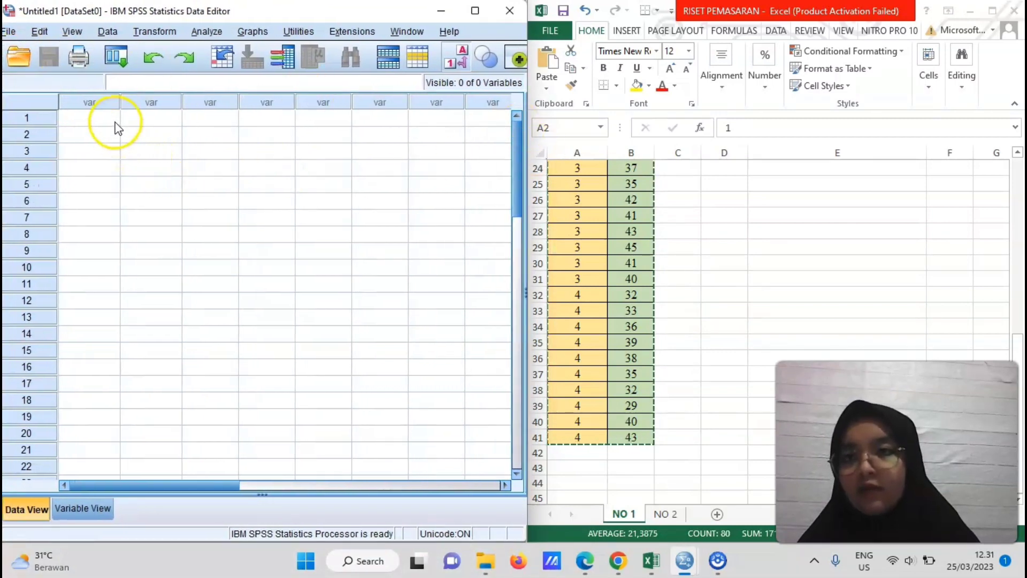
Define a first numeric variable named X with 0 decimals in the SPSS variable definitions.
left_click(80, 509)
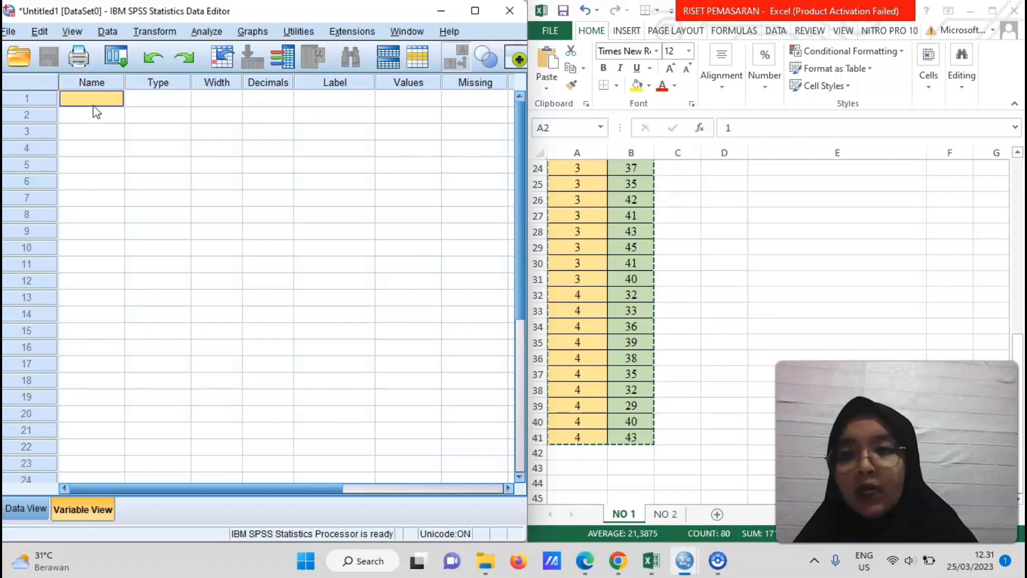
type("X")
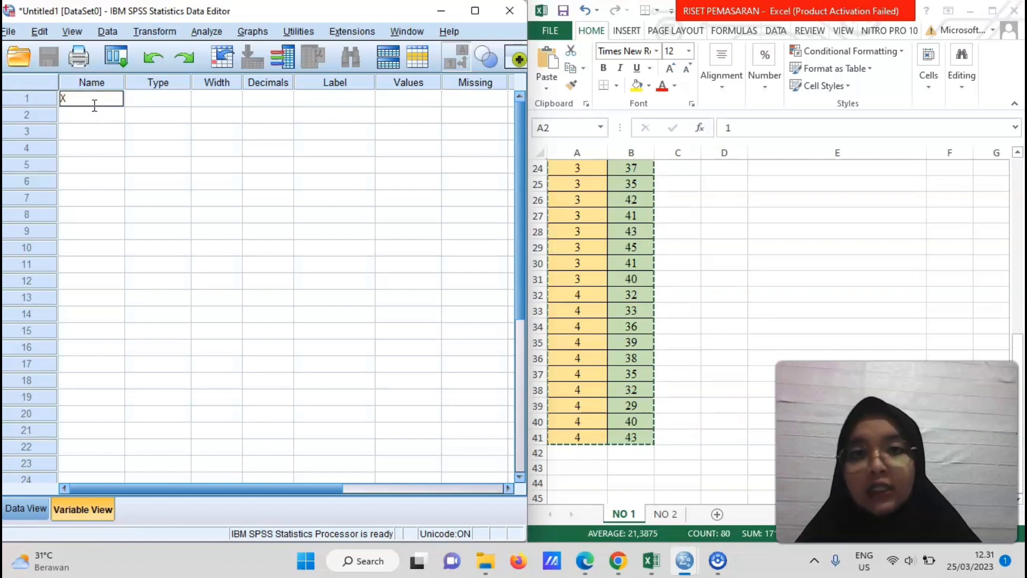
left_click(169, 96)
left_click(283, 100)
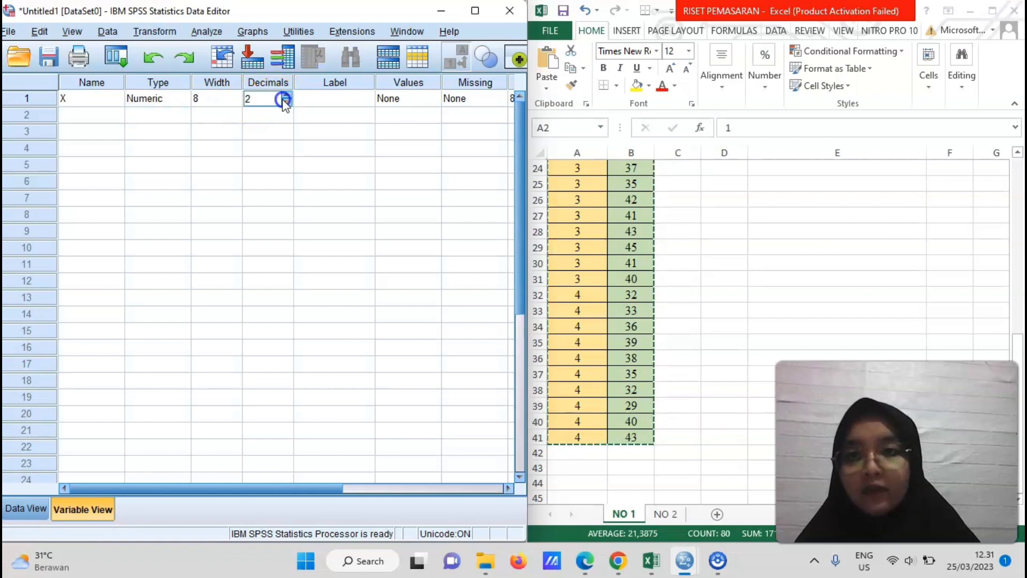
left_click(283, 103)
left_click(283, 103)
Open the value labels of variable X and add value 1 with the label Samsung.
left_click(422, 99)
left_click(438, 99)
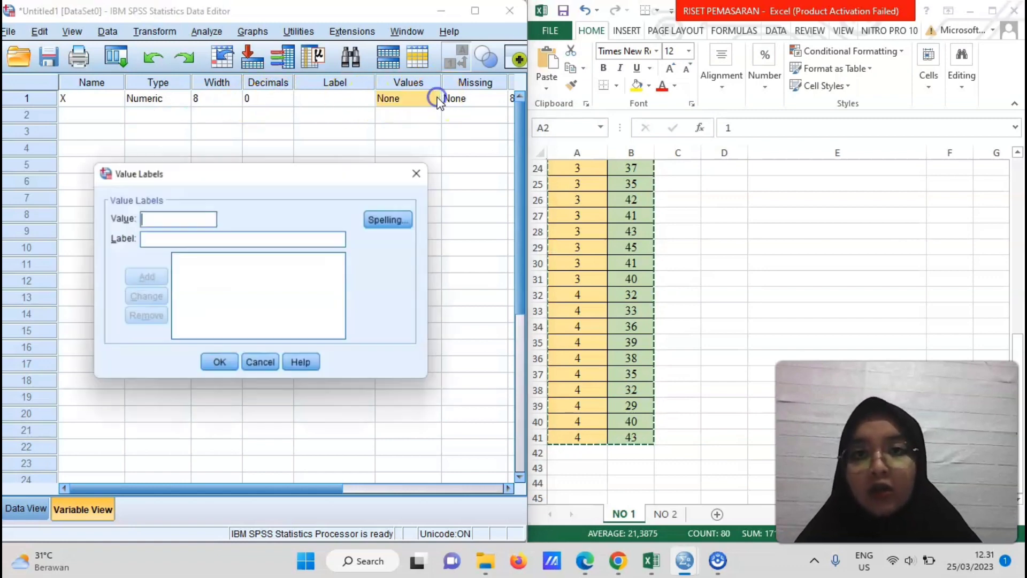
type("1")
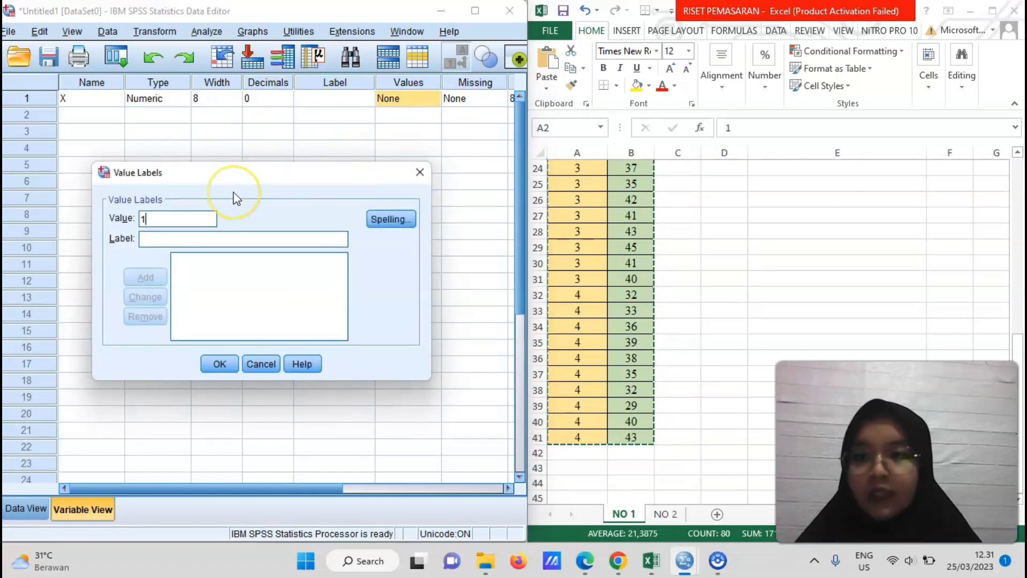
left_click(179, 238)
type("Sa")
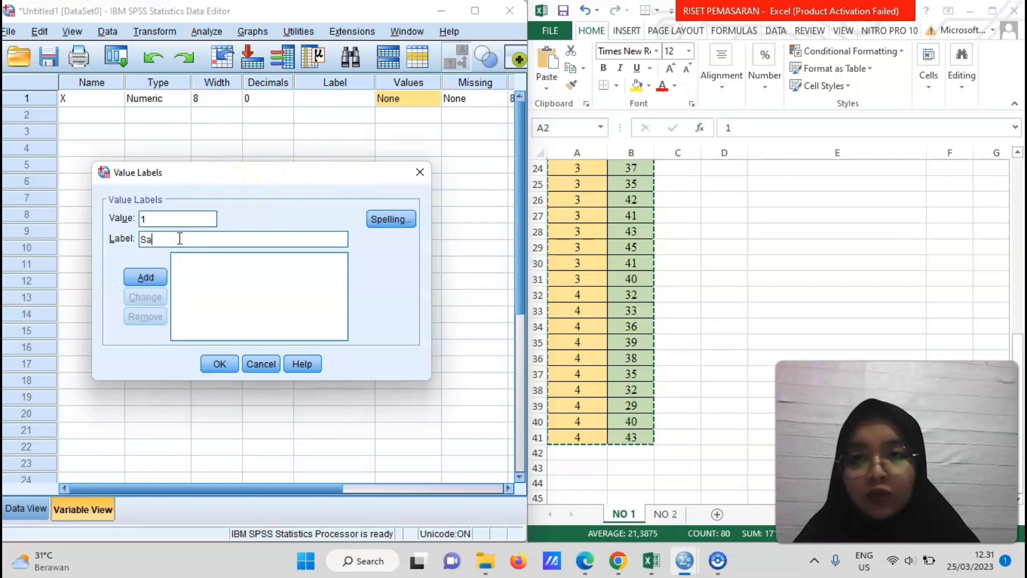
type("msung")
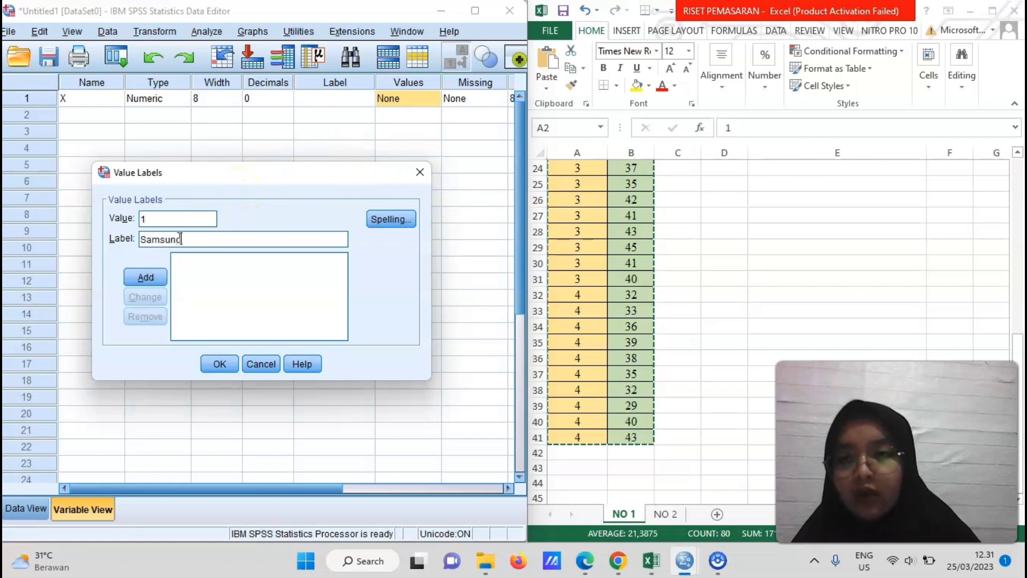
key("Return")
Add value 2 with the label Oppo to the value labels of X.
left_click(178, 218)
type("2")
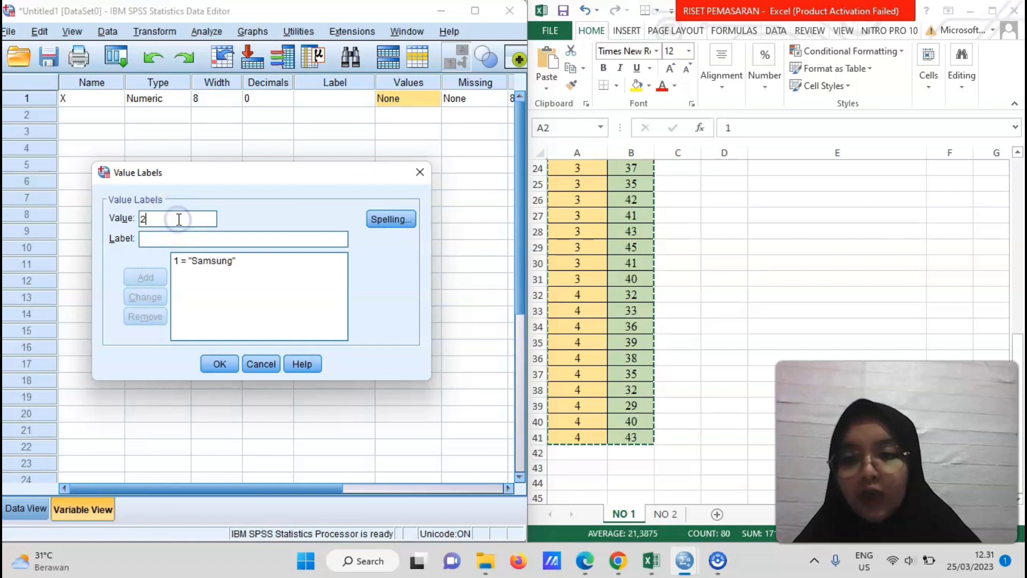
left_click(161, 240)
type("O")
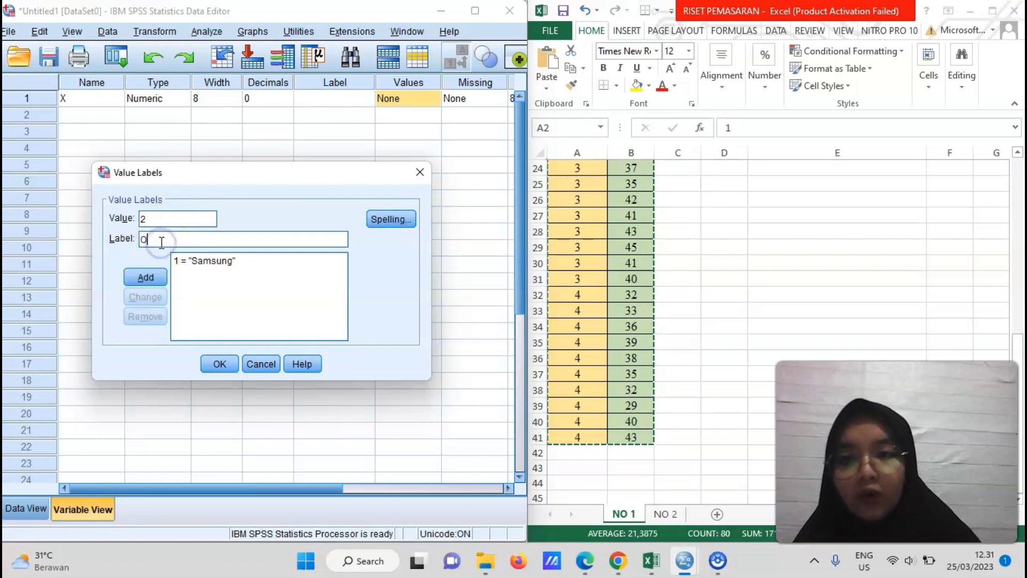
type("ppo")
key("Return")
Add value 3 with the label Vivo to the value labels of X.
left_click(171, 218)
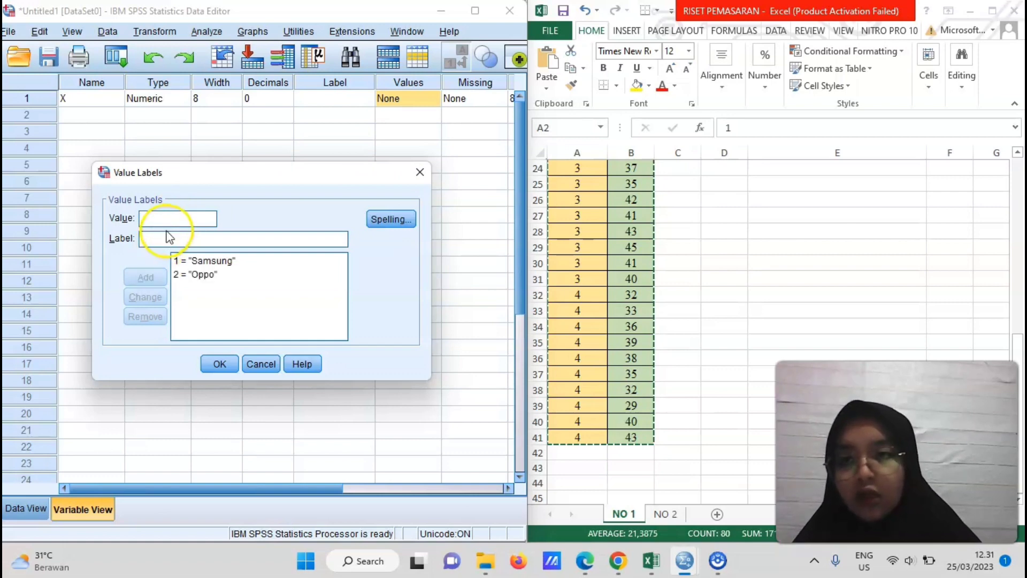
type("3")
left_click(168, 236)
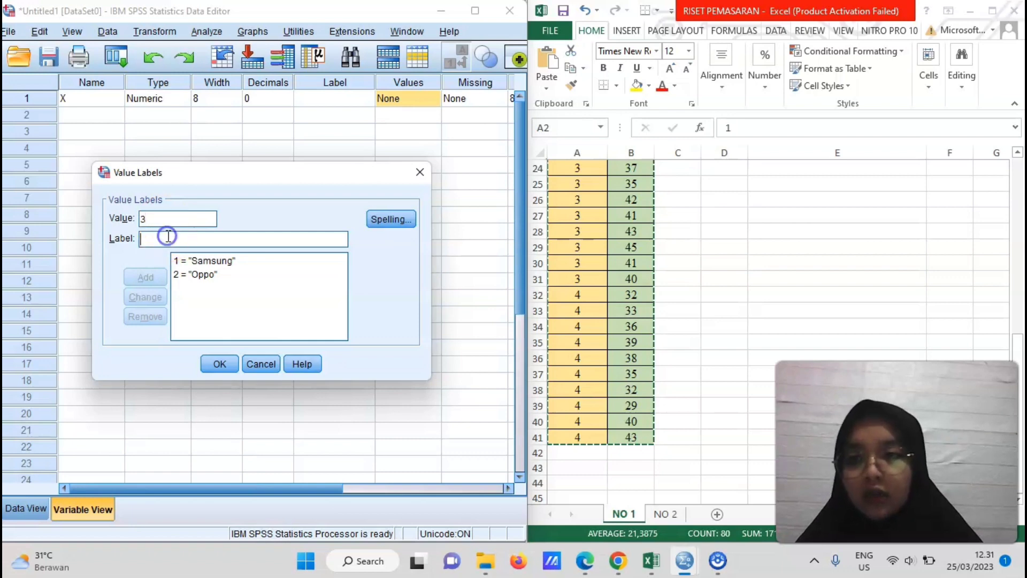
type("Vivo")
key("Return")
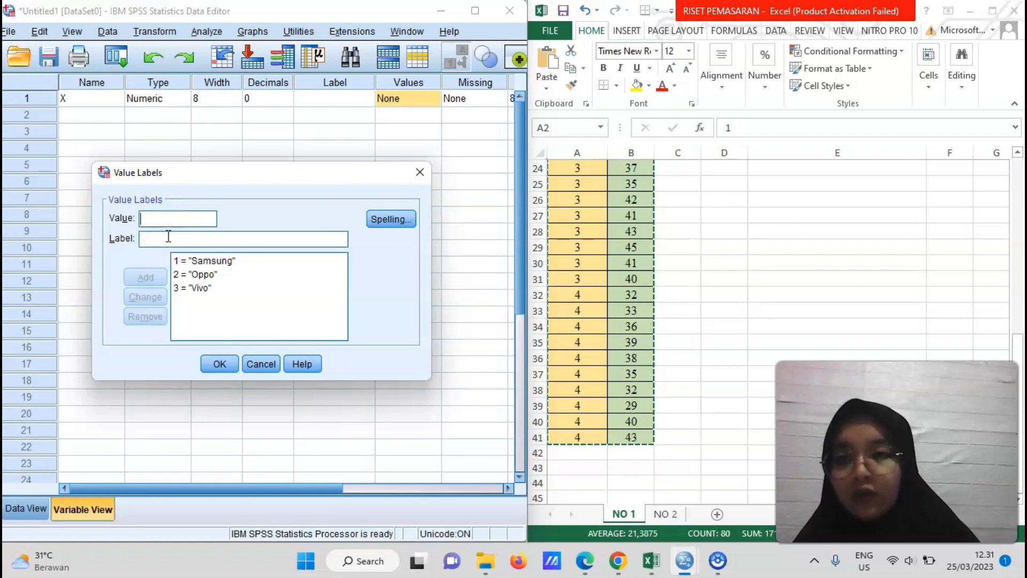
Add value 4 with the label Lenovo and apply the value labels to X.
type("4")
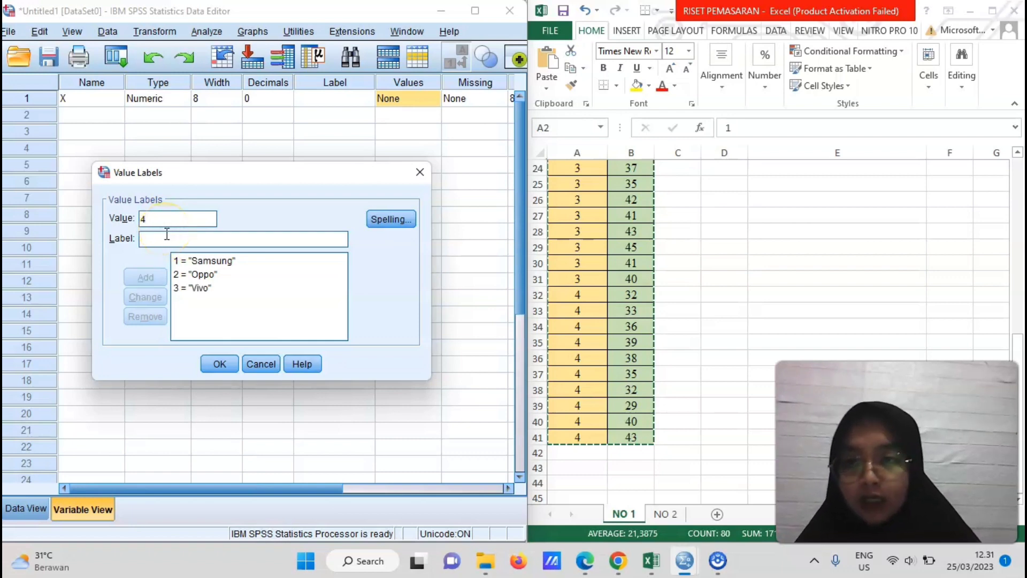
left_click(168, 235)
type("Lenovo")
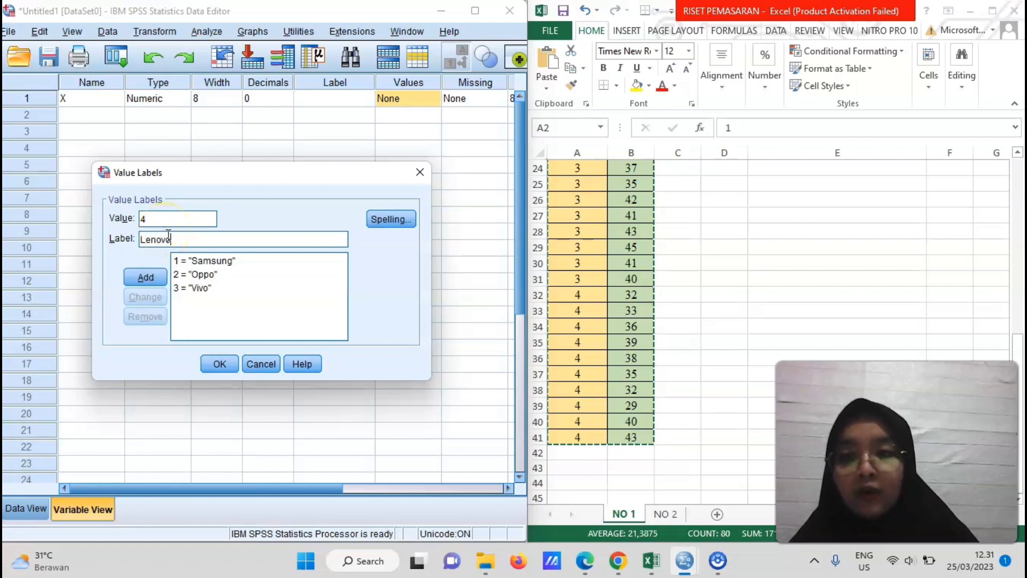
key("Return")
left_click(211, 362)
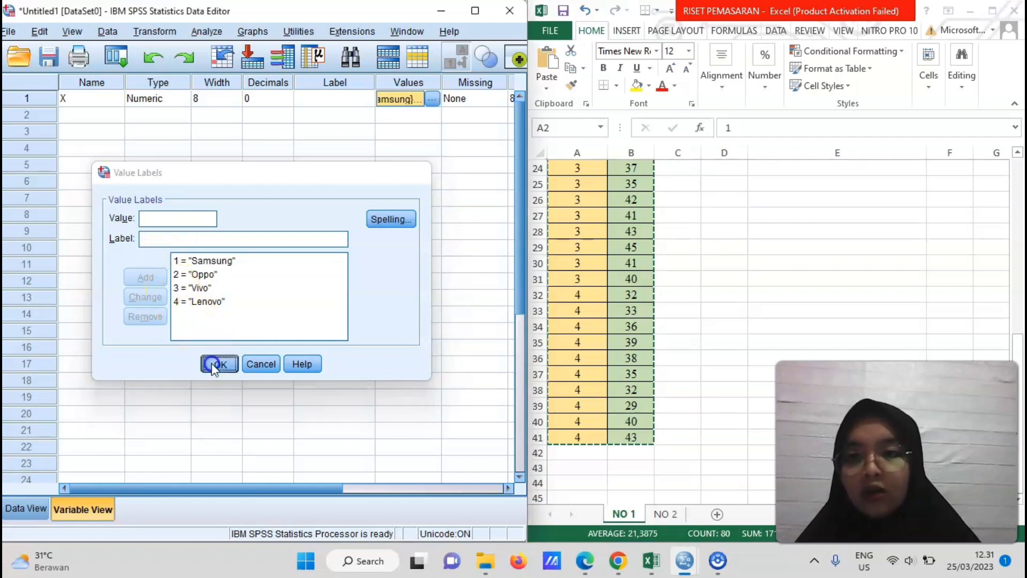
Set the measurement level of variable X to Nominal.
left_click_drag(238, 492, 404, 483)
left_click(415, 97)
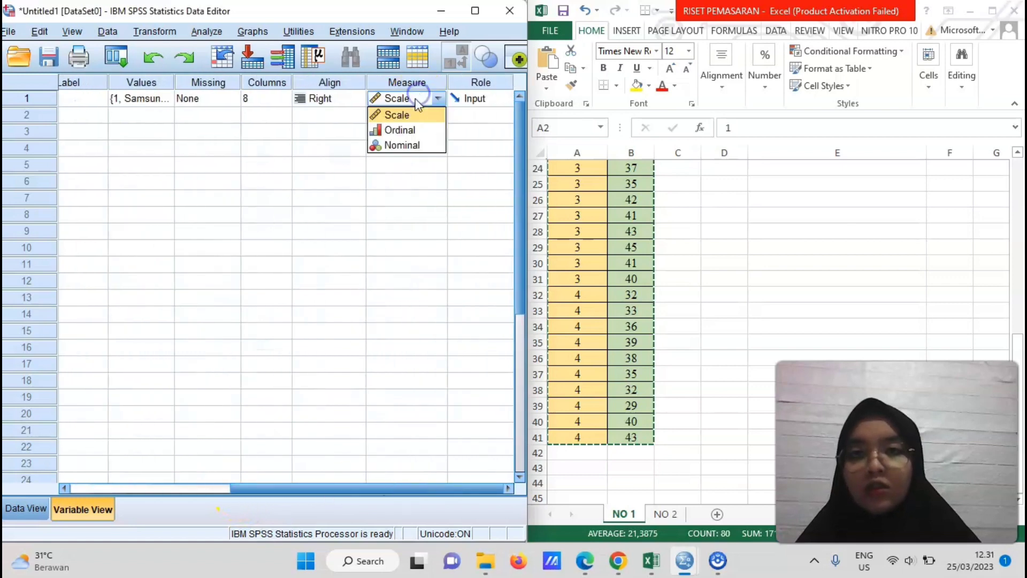
left_click(402, 145)
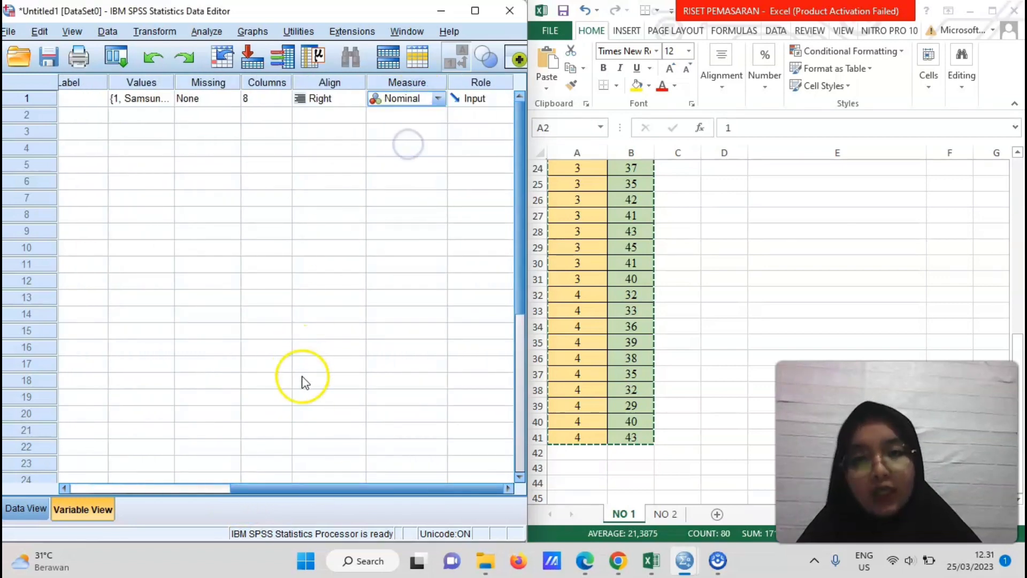
Give variable X the label Merek HP.
left_click_drag(284, 486, 98, 486)
left_click(320, 99)
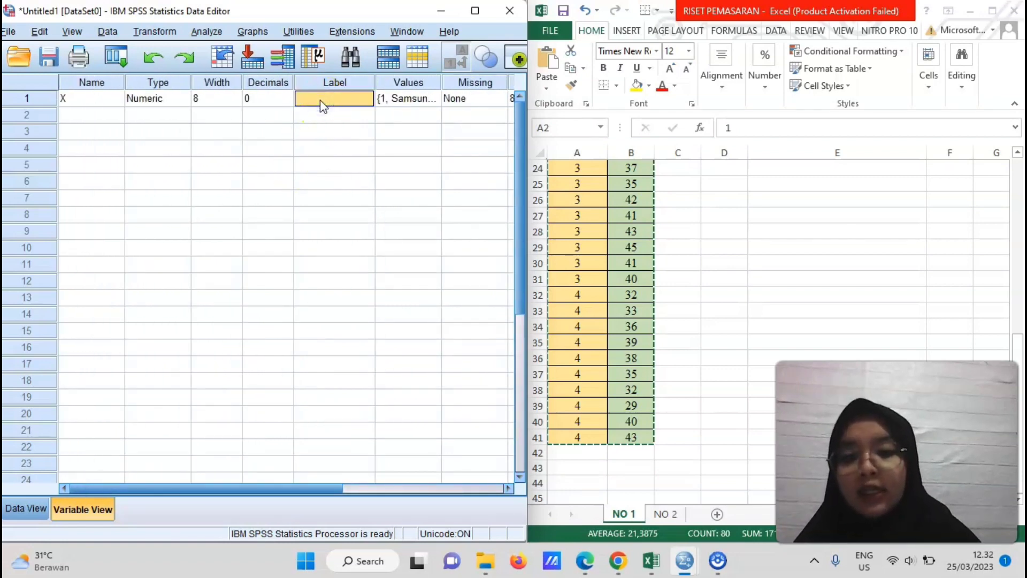
type("Merek H")
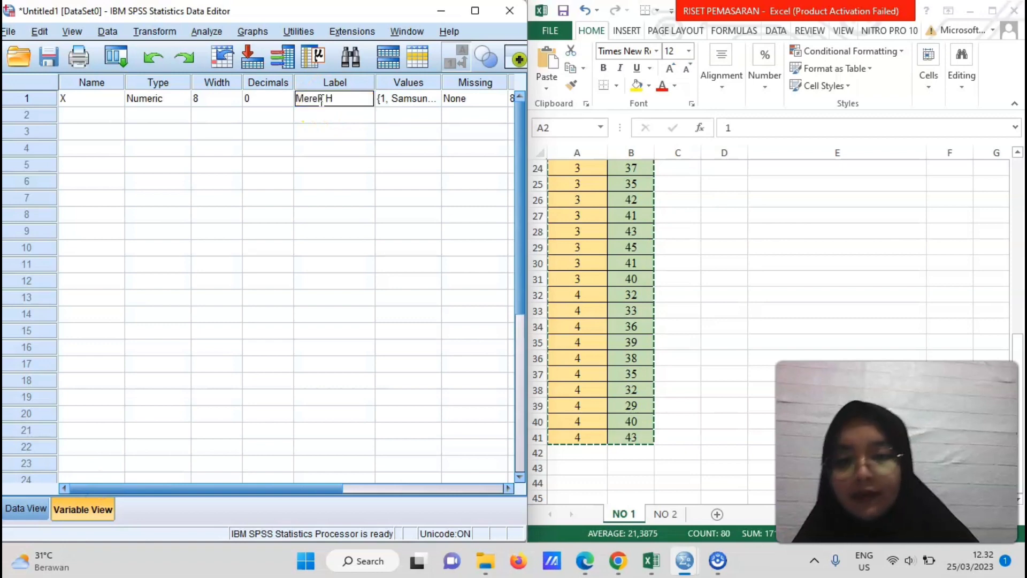
type("P")
Define a second numeric variable named Y with 0 decimals.
left_click(84, 114)
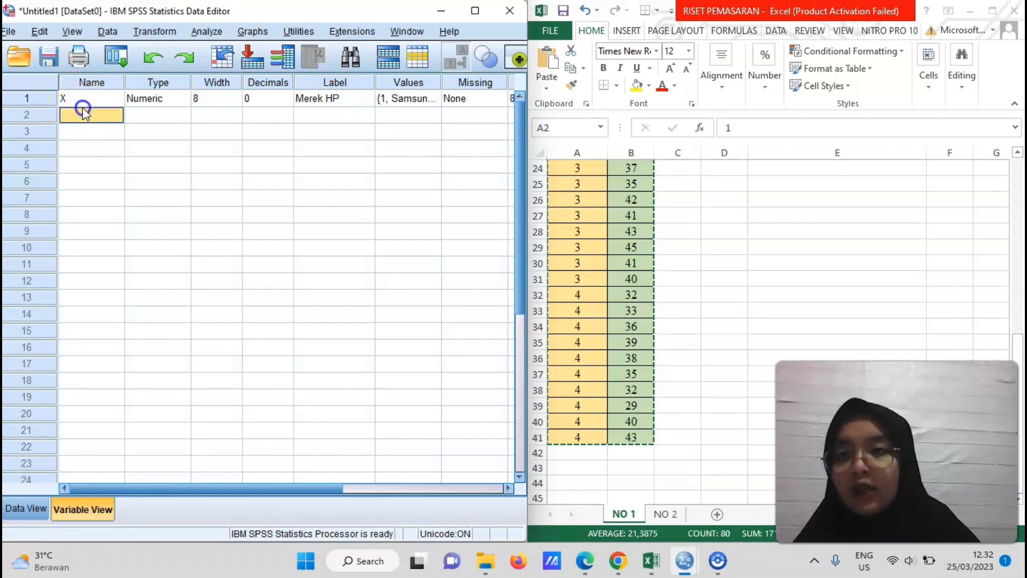
type("Y")
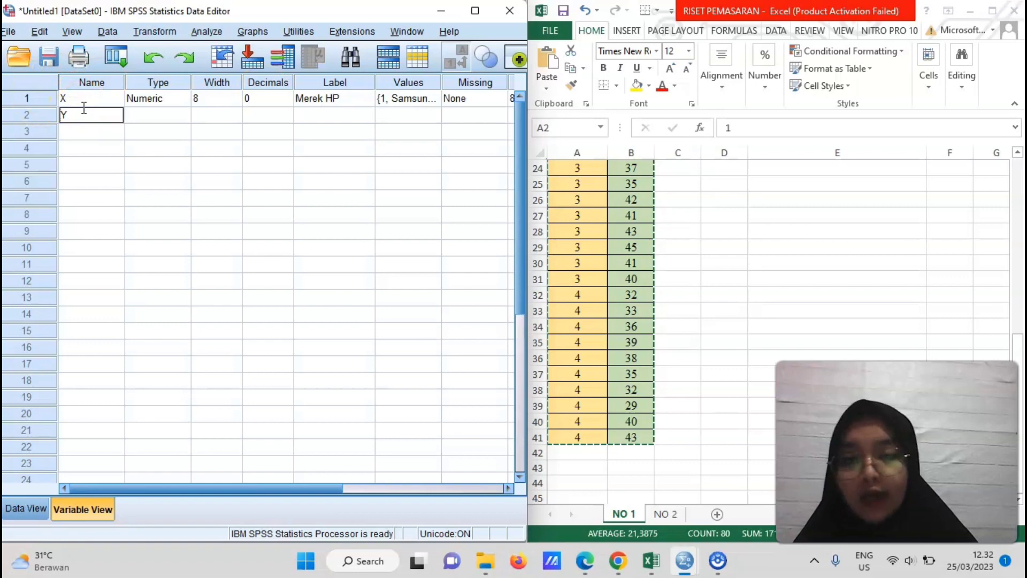
key("Return")
left_click(246, 116)
left_click(285, 121)
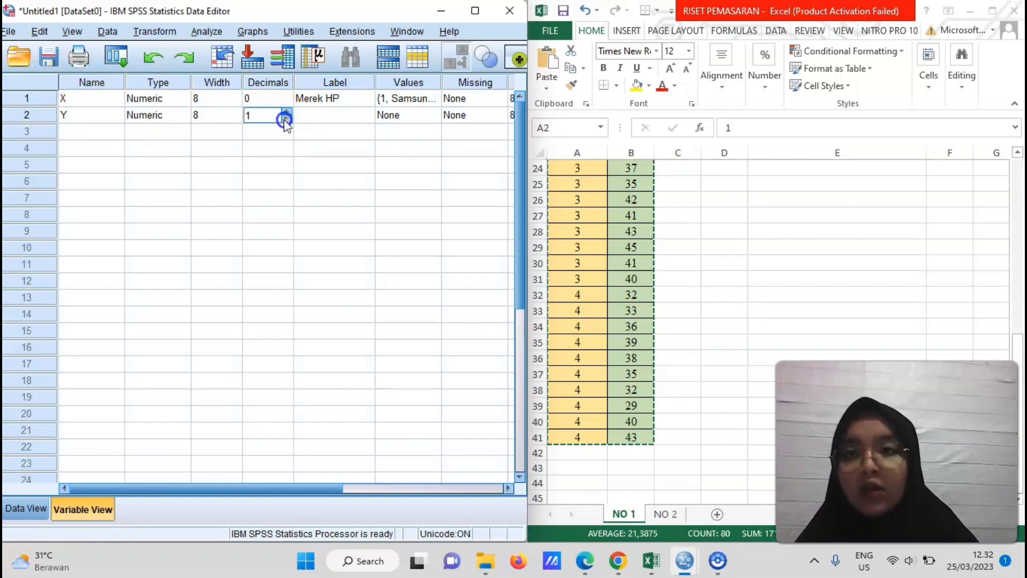
left_click(285, 120)
Give variable Y the label Sales and choose Scale as its measurement level.
left_click(332, 121)
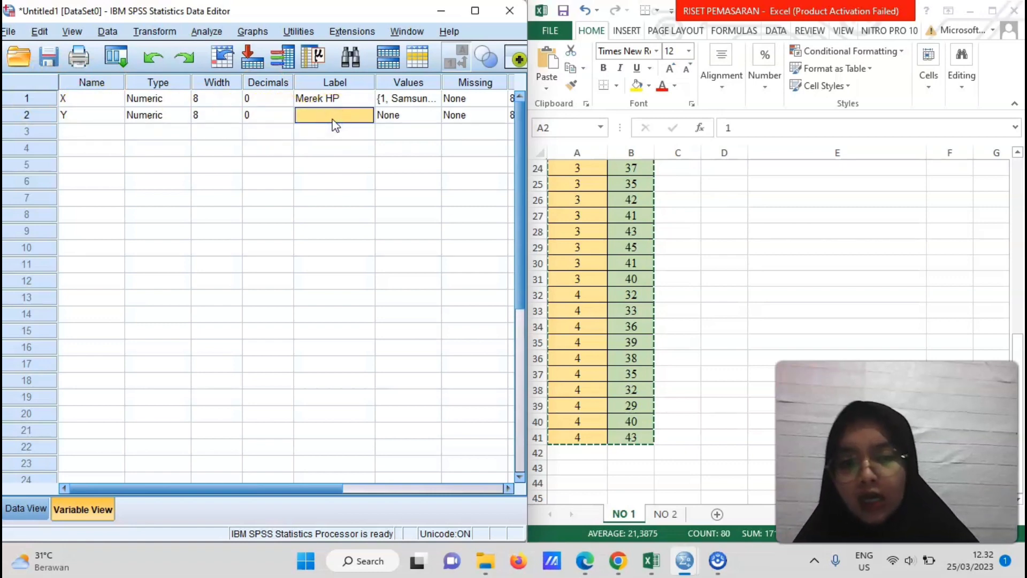
type("Sales")
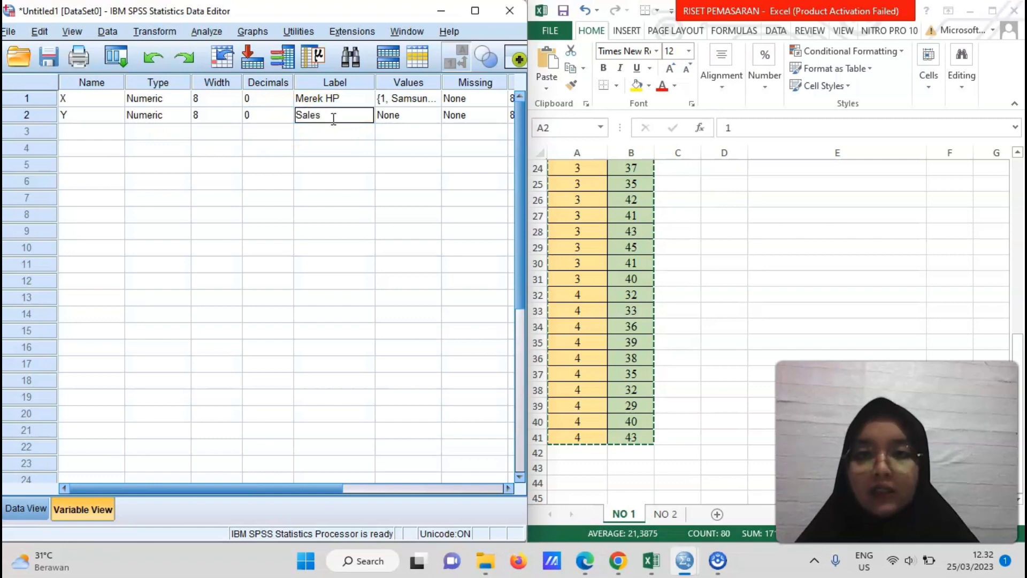
left_click_drag(307, 489, 478, 488)
left_click(430, 115)
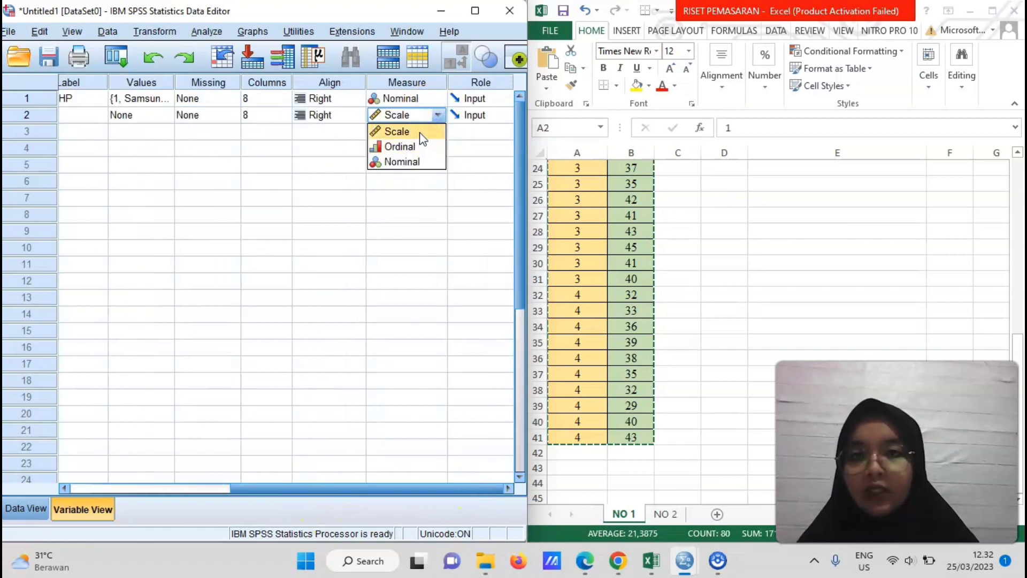
left_click(421, 133)
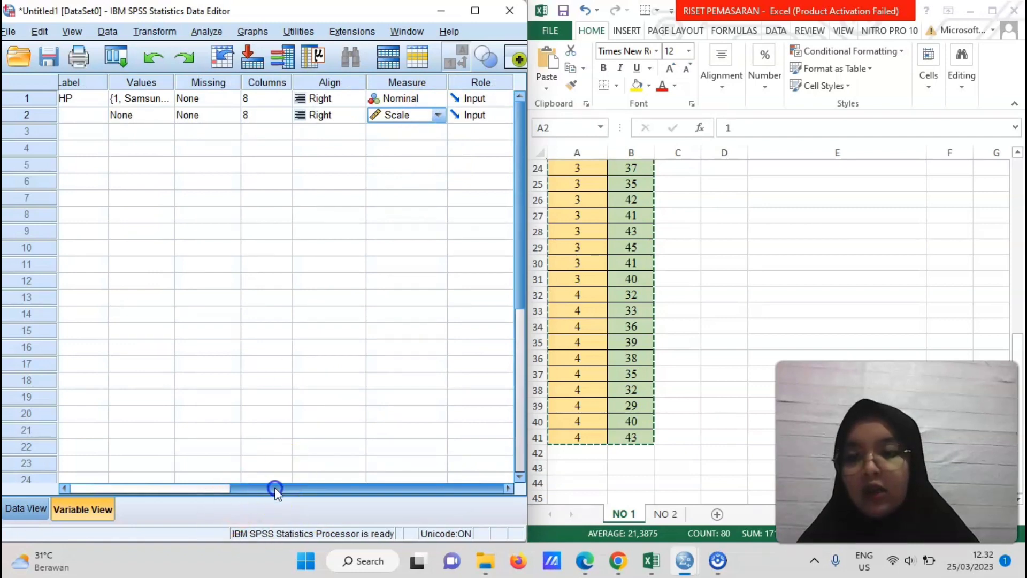
Paste the copied Excel brand codes and sales figures into the X and Y data columns, starting at row 1.
left_click_drag(273, 487, 86, 500)
left_click(30, 512)
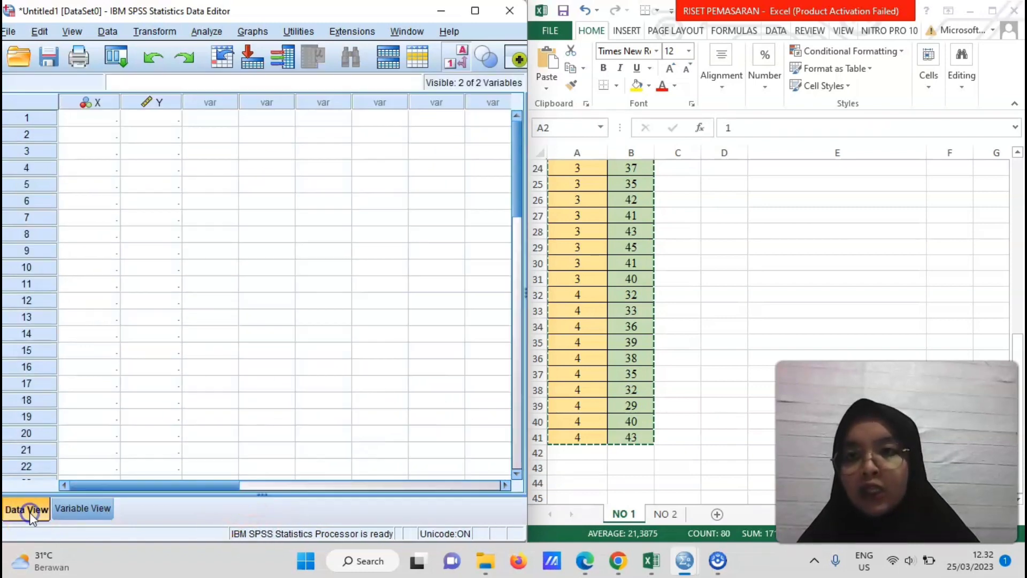
left_click(102, 109)
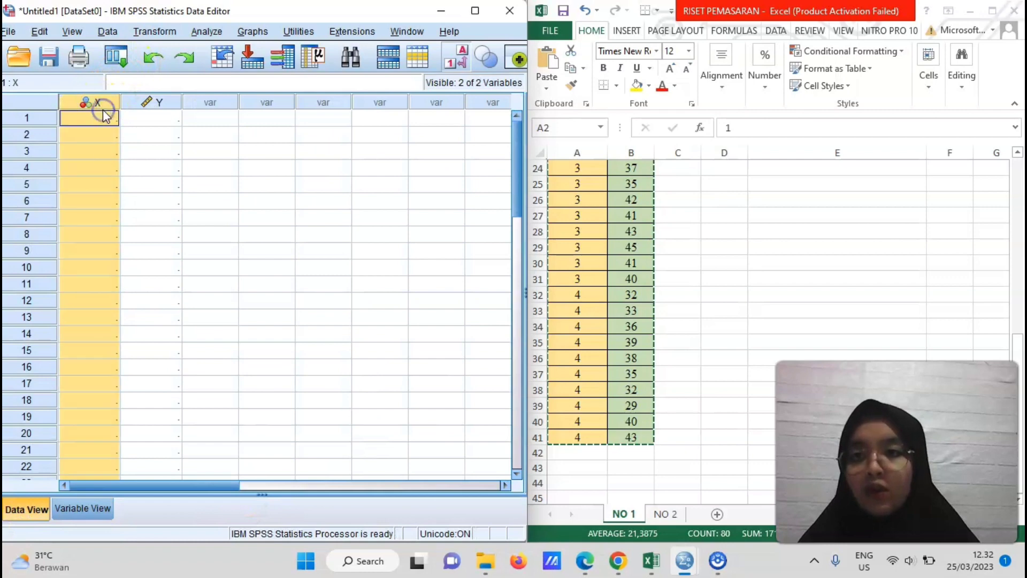
left_click(145, 116)
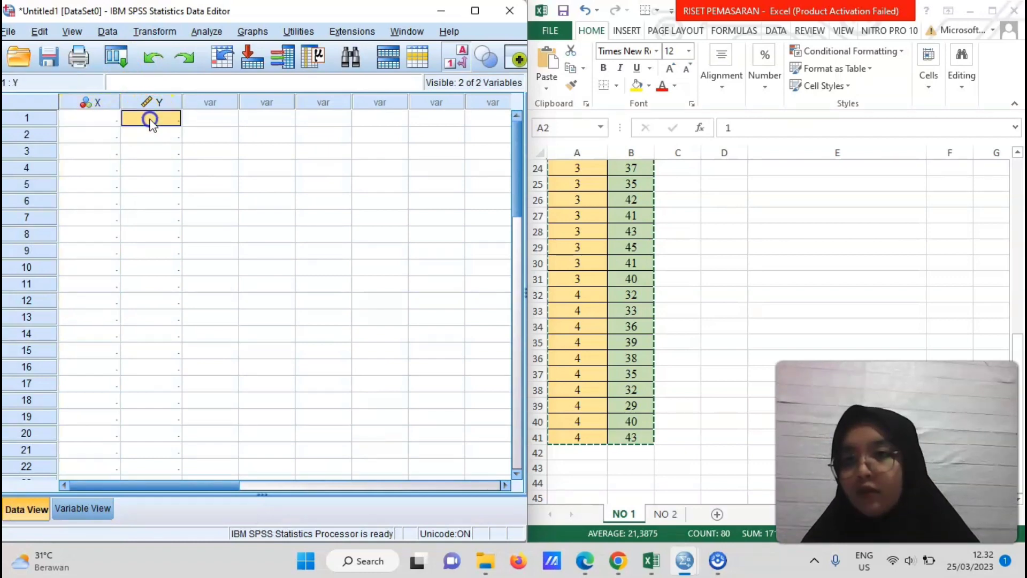
left_click(86, 115)
left_click_drag(86, 116, 160, 133)
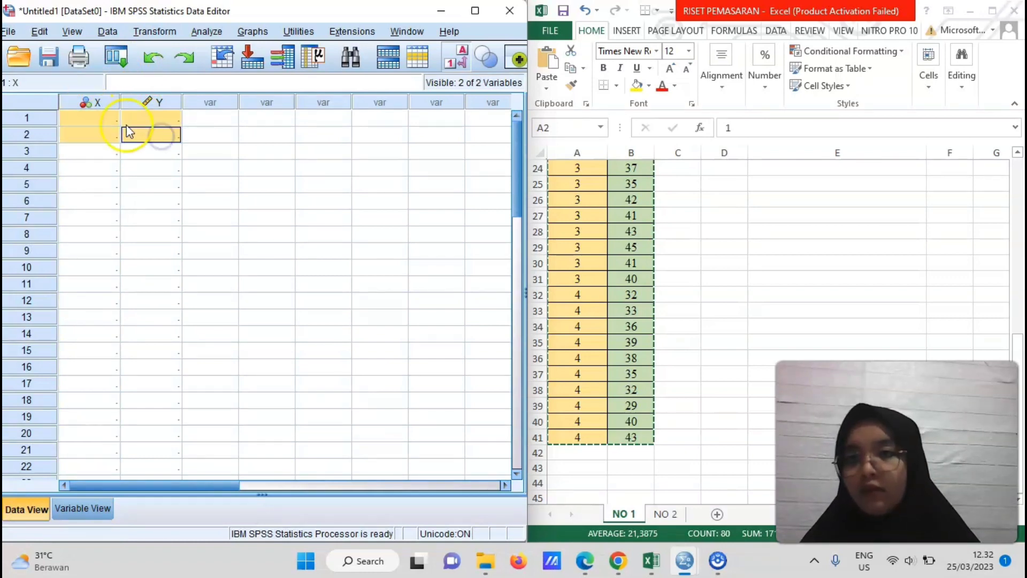
type("Samsung\t52 Samsung\t45")
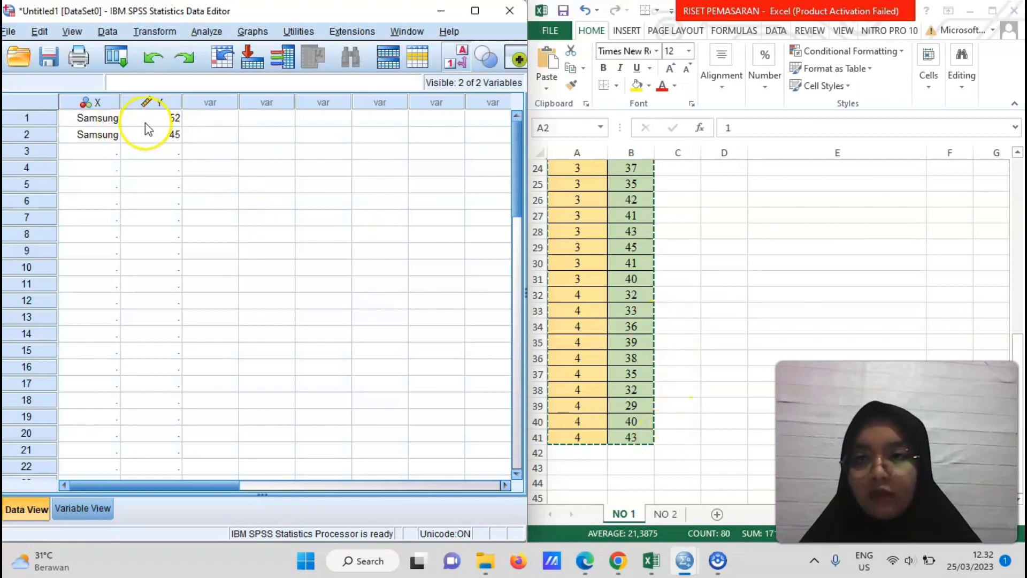
left_click(110, 117)
key("ctrl+v")
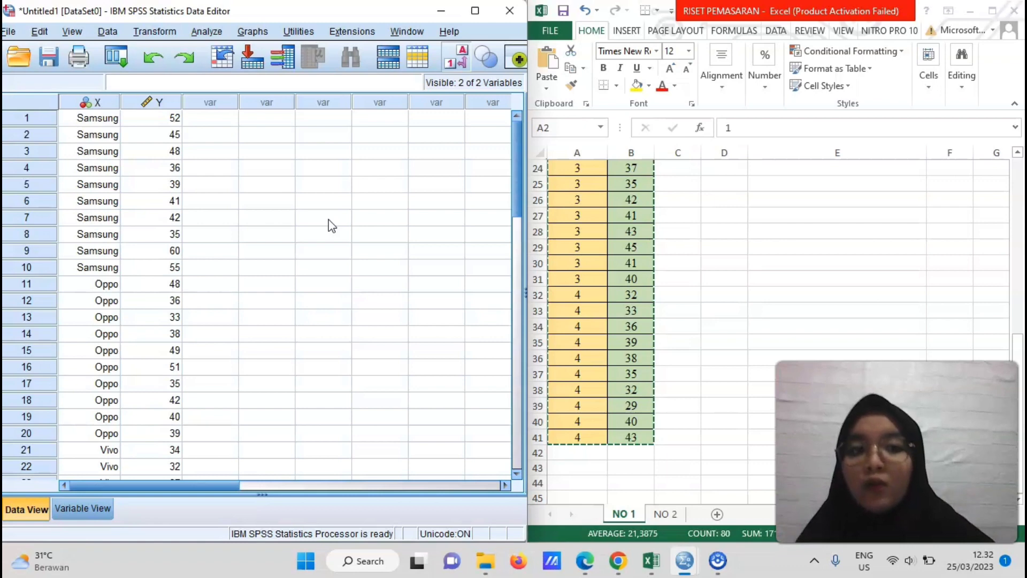
Set up a One-Way ANOVA with Sales [Y] as the dependent variable and Merek HP [X] as the factor.
left_click(206, 32)
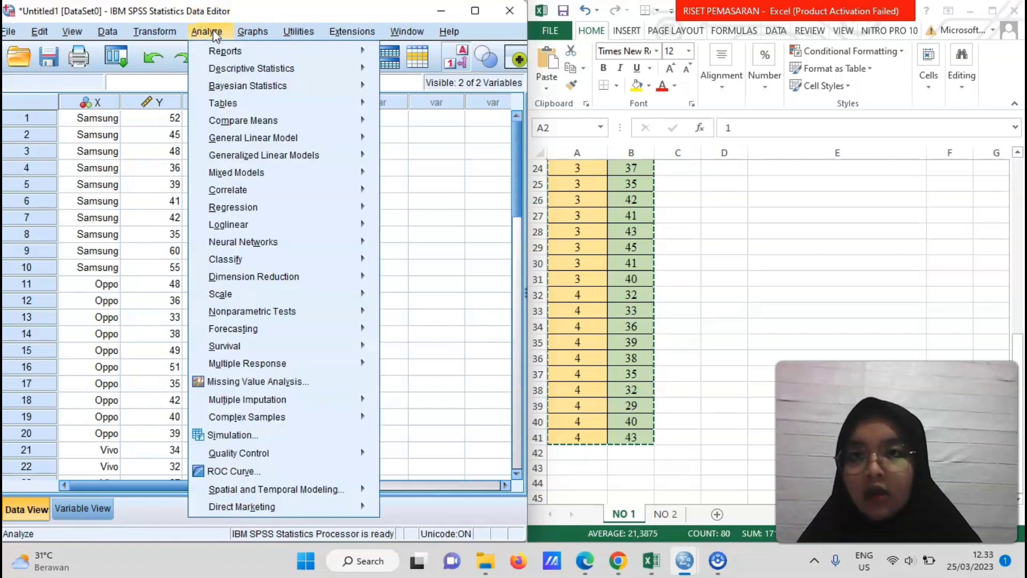
mouse_move(264, 121)
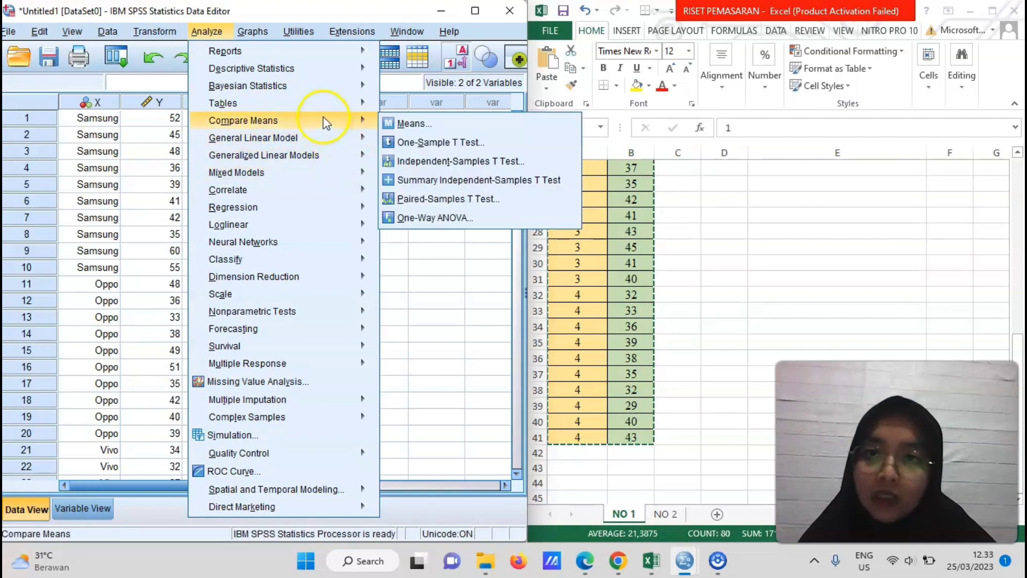
left_click(351, 128)
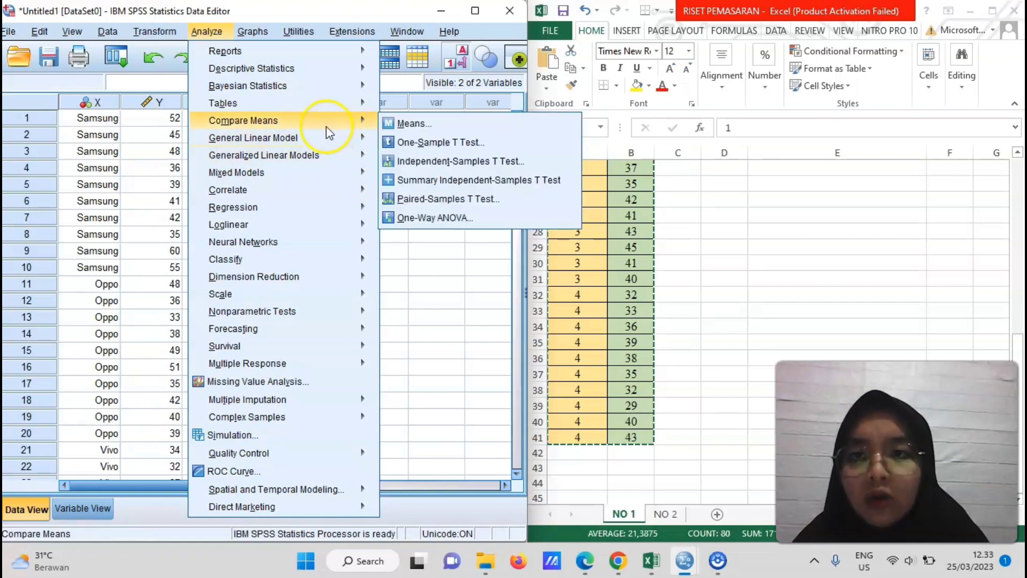
left_click(323, 139)
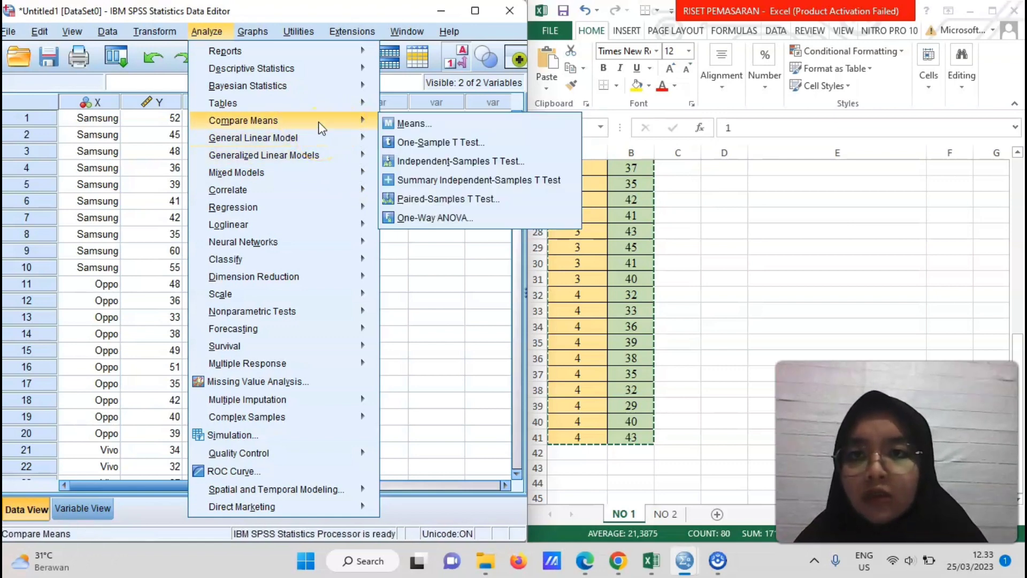
left_click(345, 122)
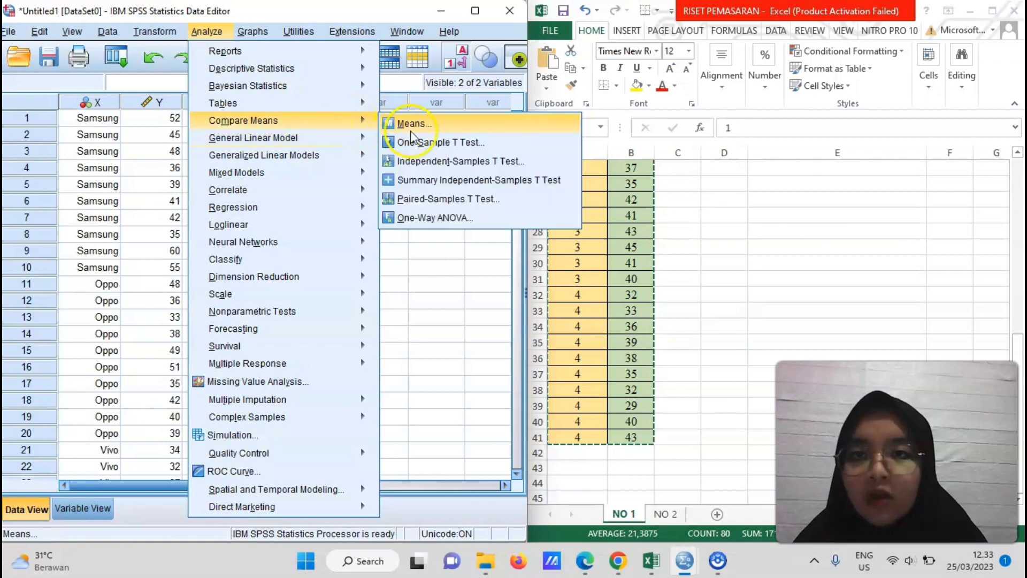
left_click(439, 218)
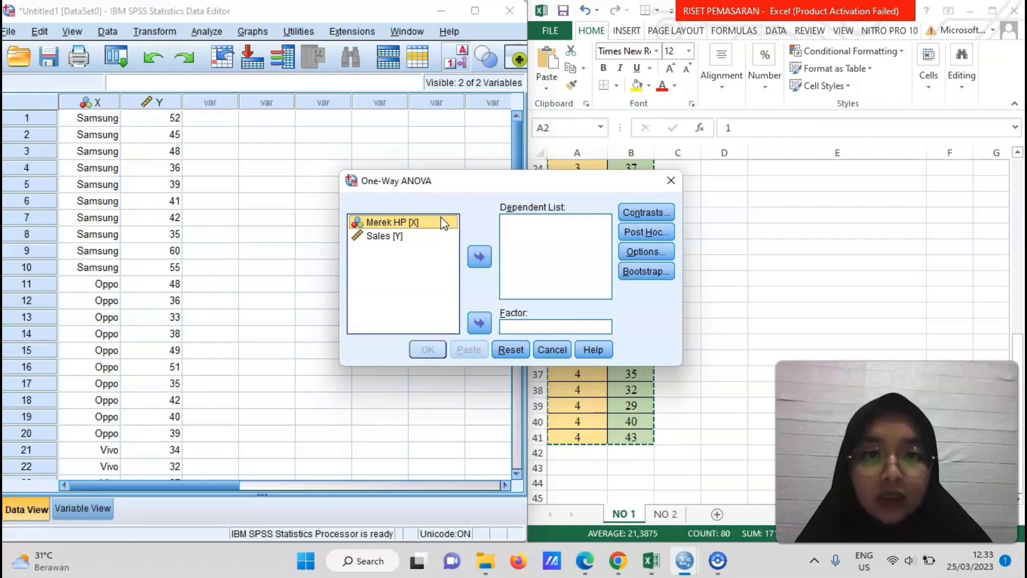
left_click(406, 236)
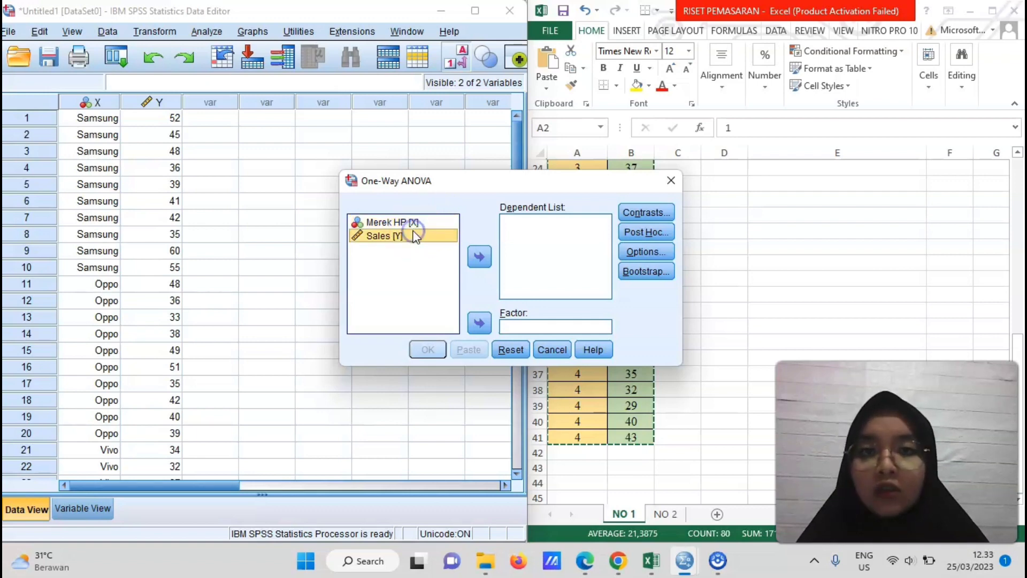
left_click(484, 263)
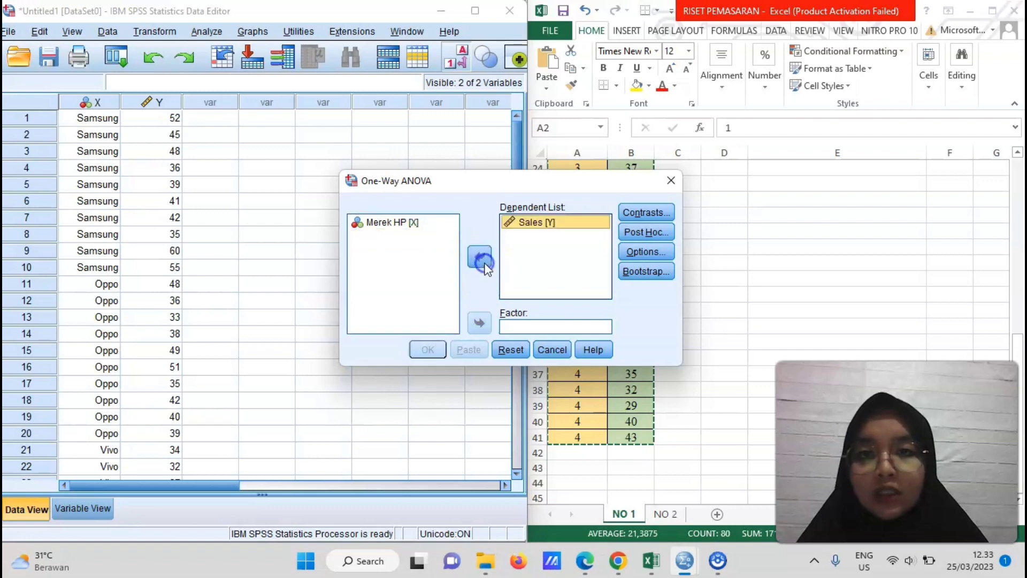
left_click(407, 222)
left_click(479, 322)
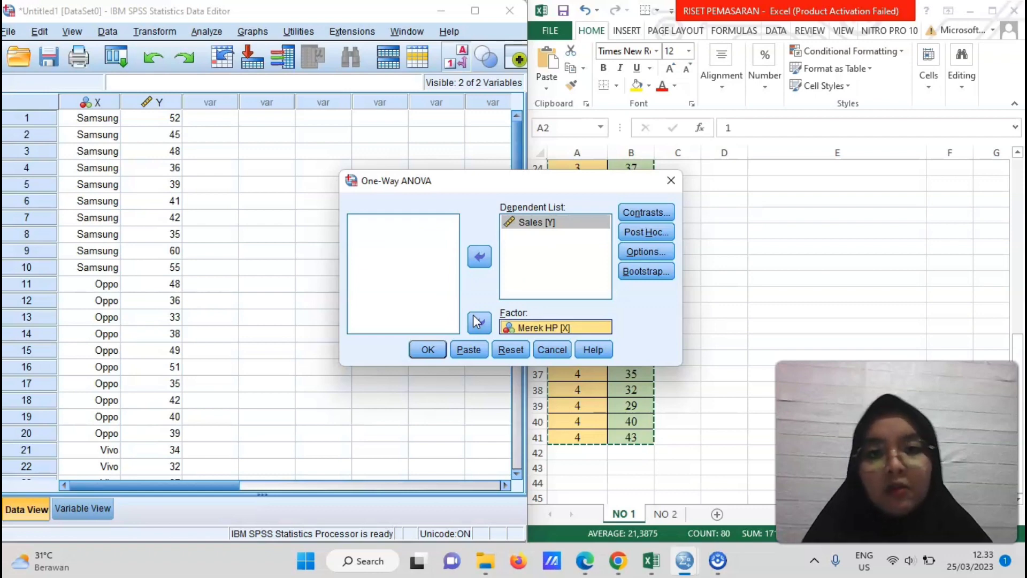
Include Descriptive statistics in the ANOVA options, run the analysis and maximize the output window.
left_click(635, 253)
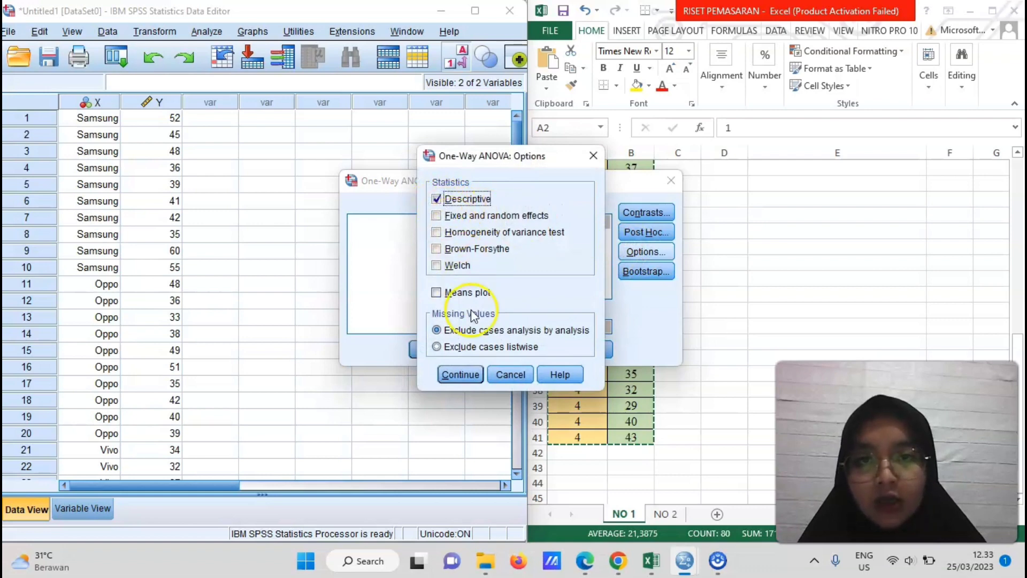
left_click(461, 374)
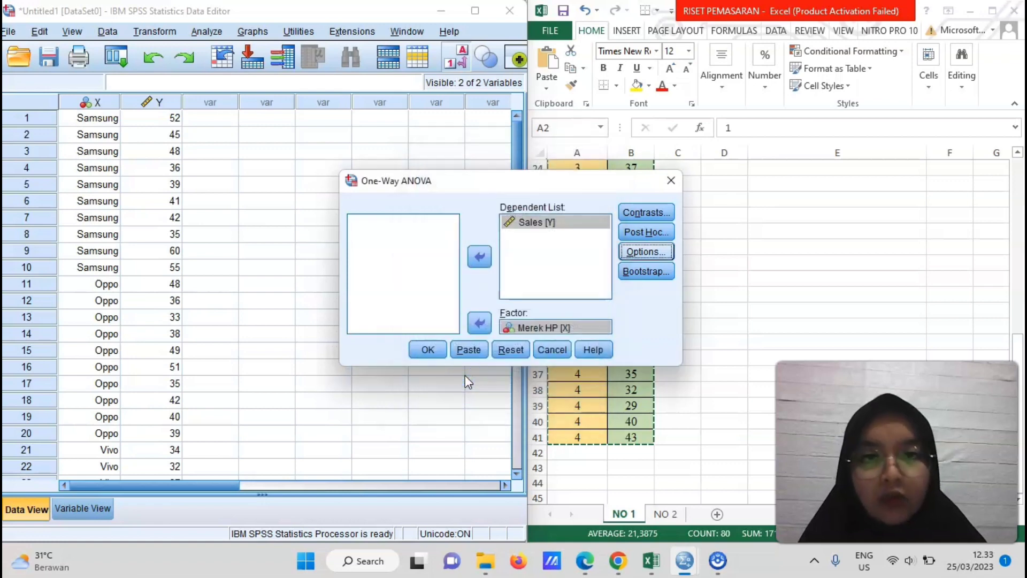
left_click(438, 354)
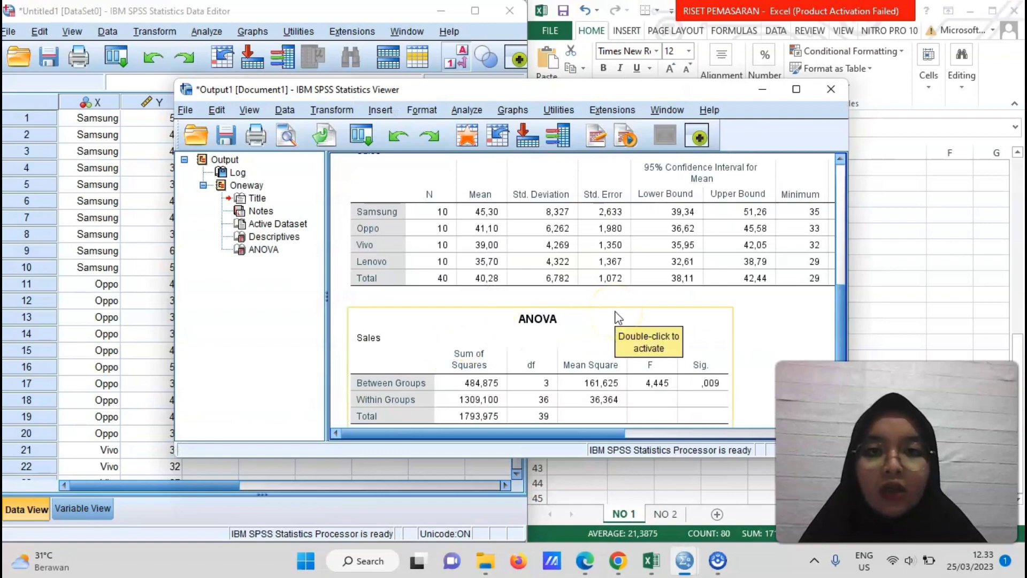
left_click(794, 89)
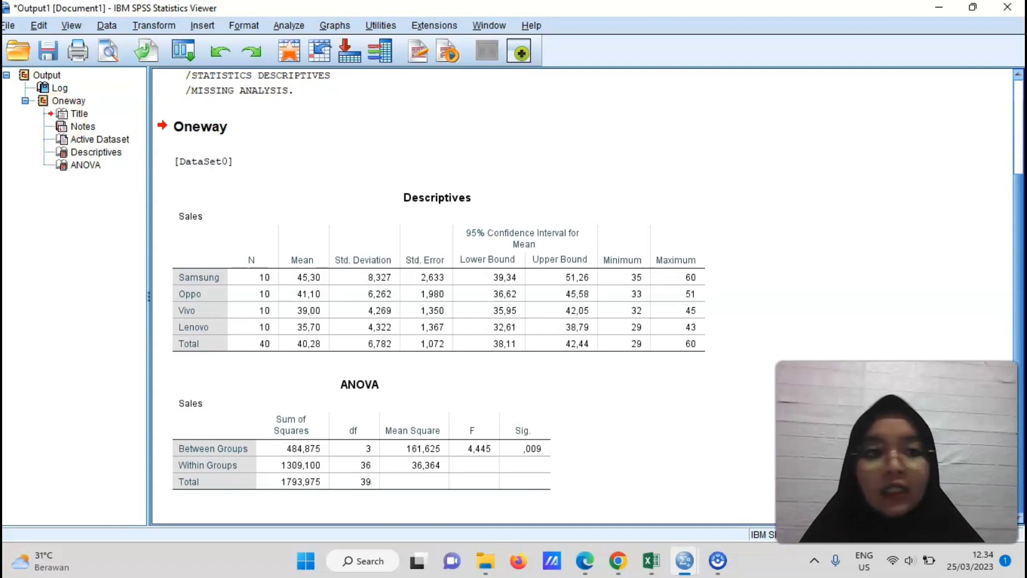
Circle the Samsung, Oppo, Vivo and Lenovo mean values in the Descriptives table with freehand annotations.
key("alt+Tab")
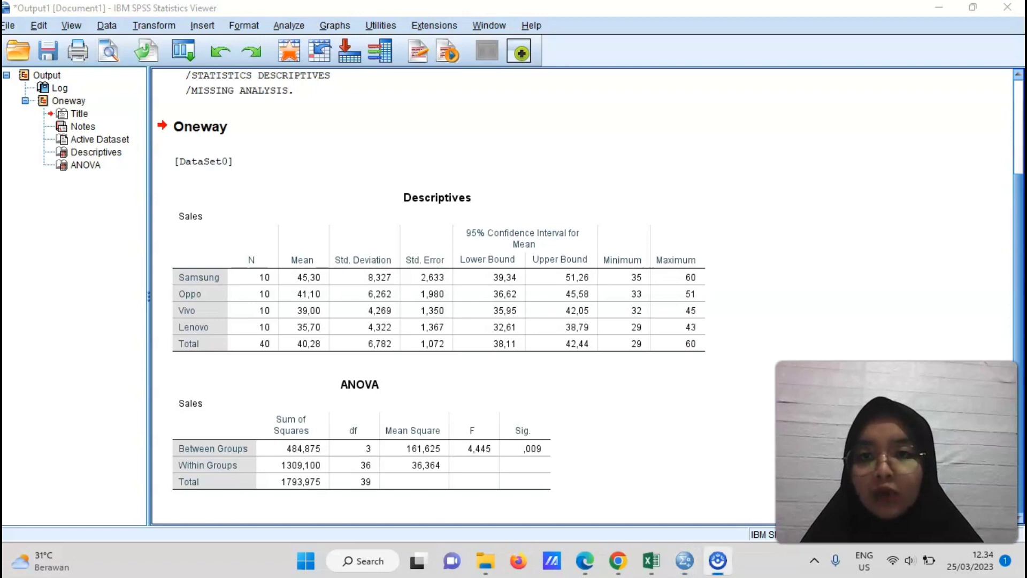
mouse_move(289, 267)
left_mouse_down()
mouse_move(343, 272)
mouse_move(315, 285)
mouse_move(286, 281)
mouse_move(292, 267)
left_mouse_up()
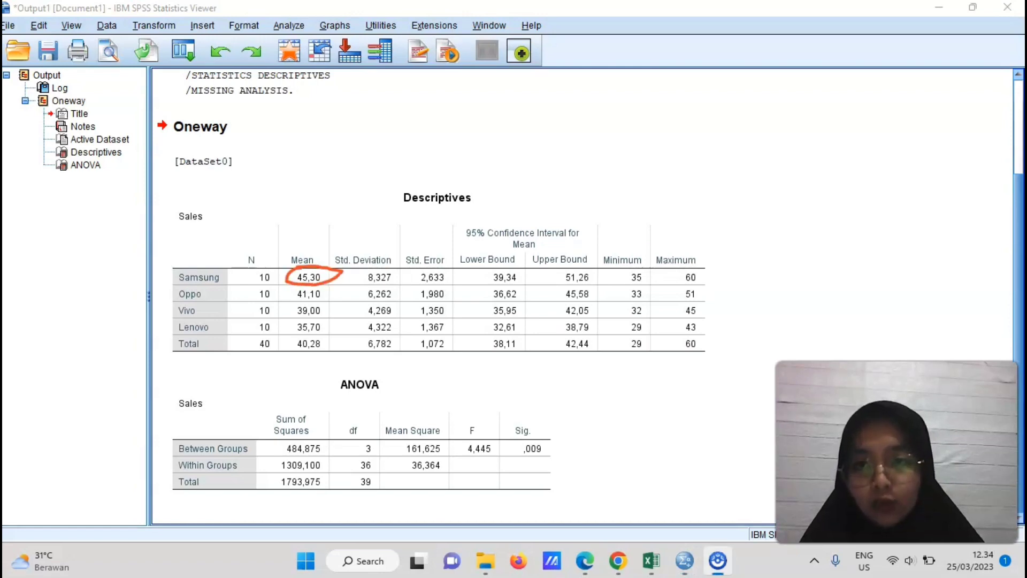
mouse_move(286, 276)
left_mouse_down()
mouse_move(276, 282)
mouse_move(303, 307)
mouse_move(333, 305)
mouse_move(325, 283)
mouse_move(285, 308)
mouse_move(289, 318)
mouse_move(327, 320)
mouse_move(332, 305)
left_mouse_up()
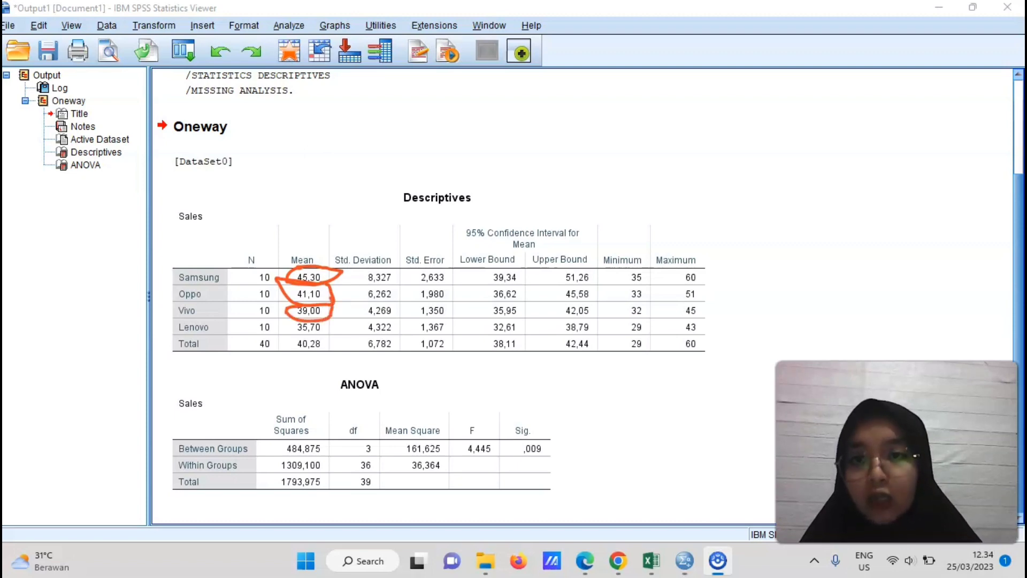
mouse_move(298, 321)
left_mouse_down()
mouse_move(292, 337)
mouse_move(325, 335)
mouse_move(327, 320)
left_mouse_up()
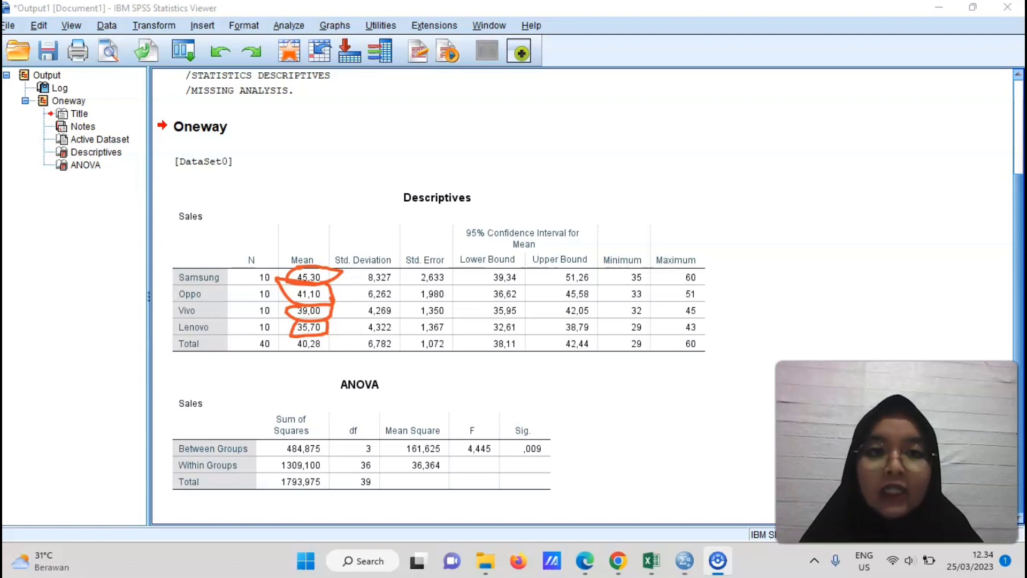
Add a text annotation above the Descriptives table beginning "signifikan > 0,05 maka rata".
mouse_move(728, 157)
left_mouse_down()
mouse_move(697, 164)
mouse_move(728, 180)
mouse_move(712, 185)
left_mouse_up()
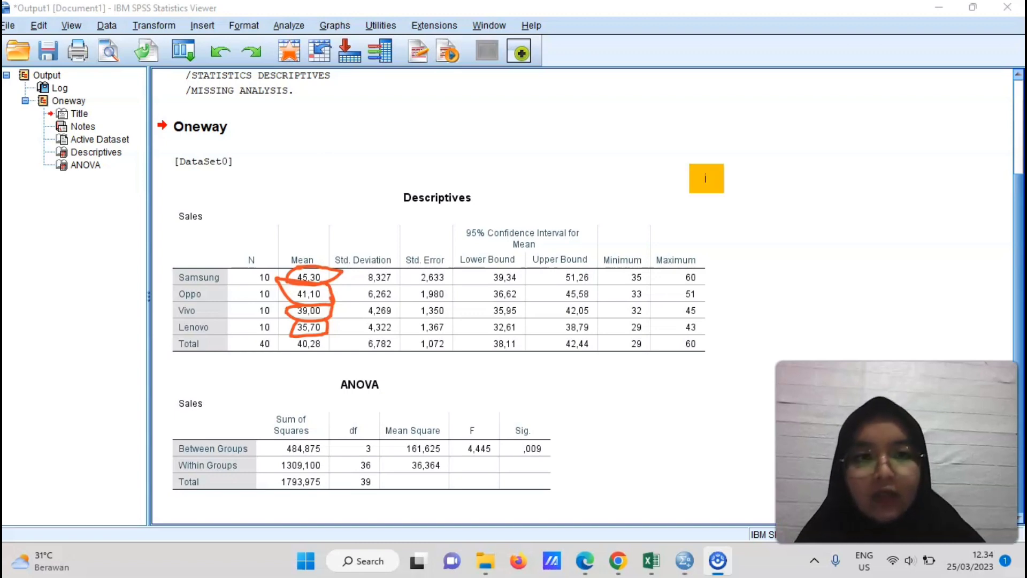
type("sign")
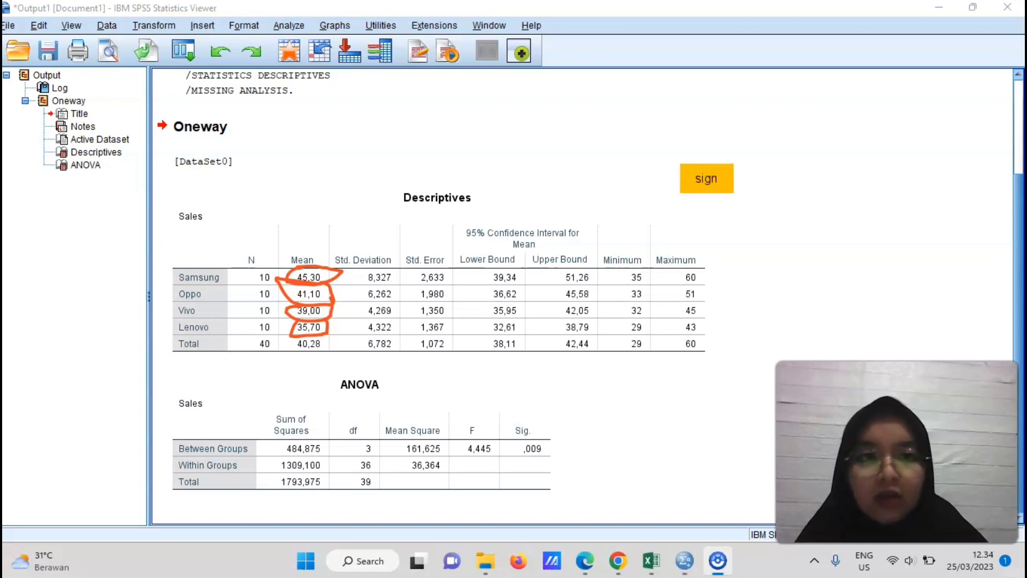
type("ifikan")
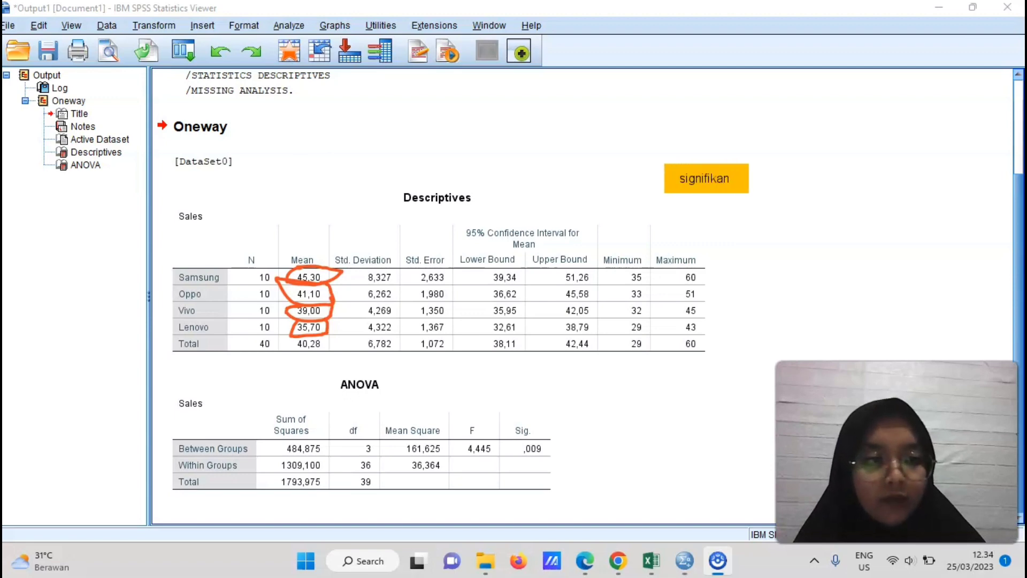
type(" >")
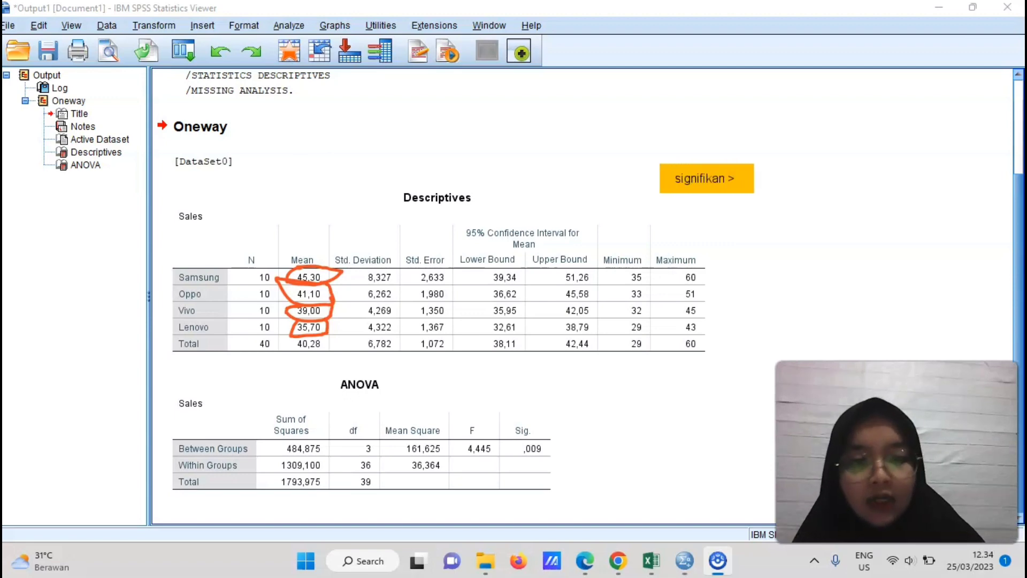
type(" 0,05")
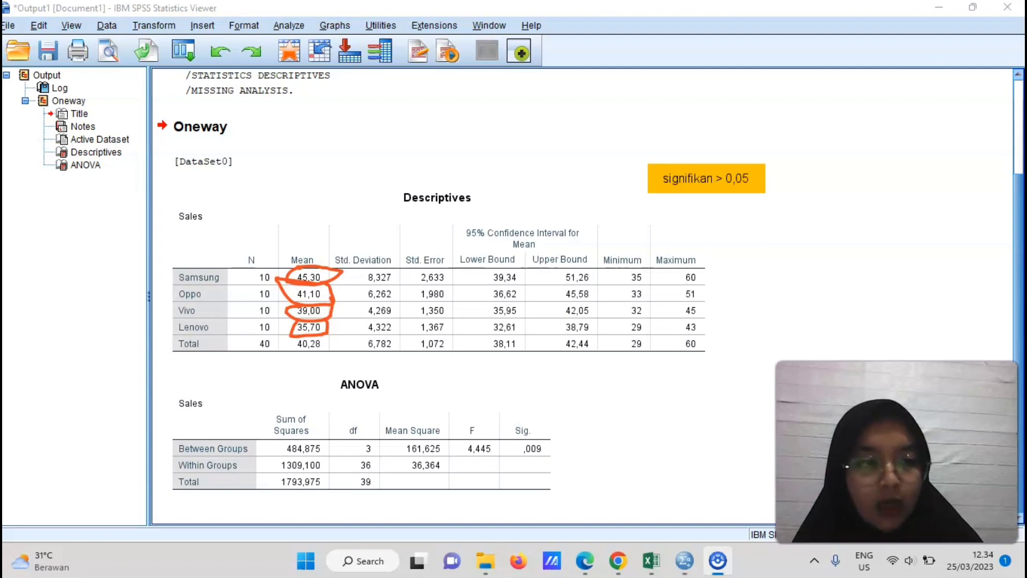
type(" maka rata")
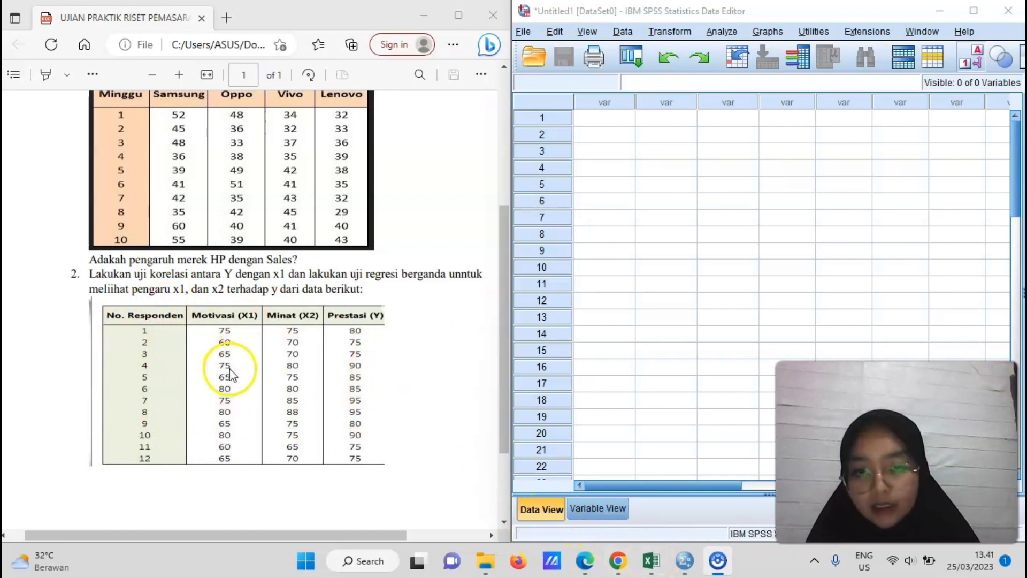
Bring up the Excel sheet NO 2 and place the empty SPSS Data Editor beside it.
left_click(649, 562)
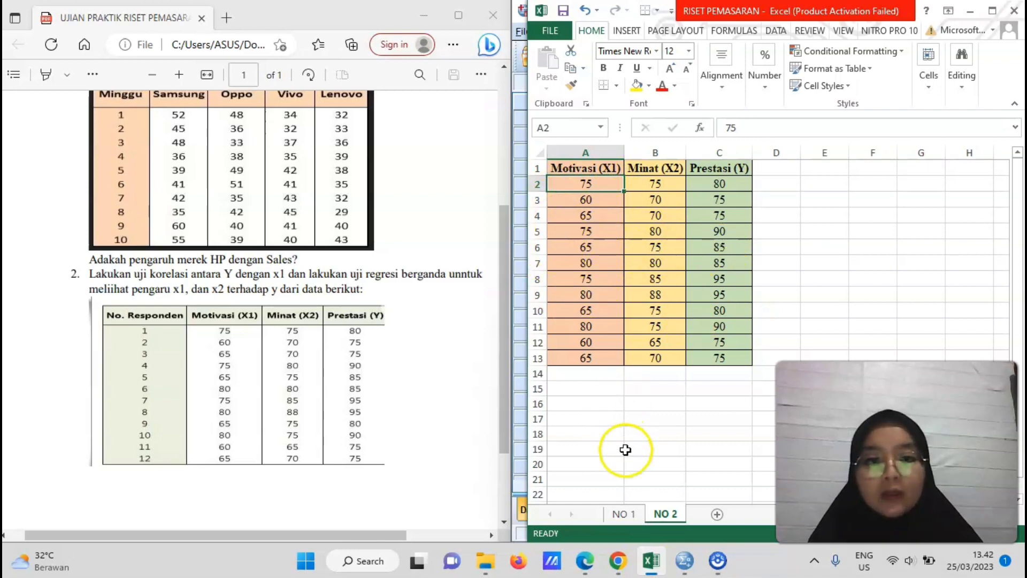
left_click(685, 560)
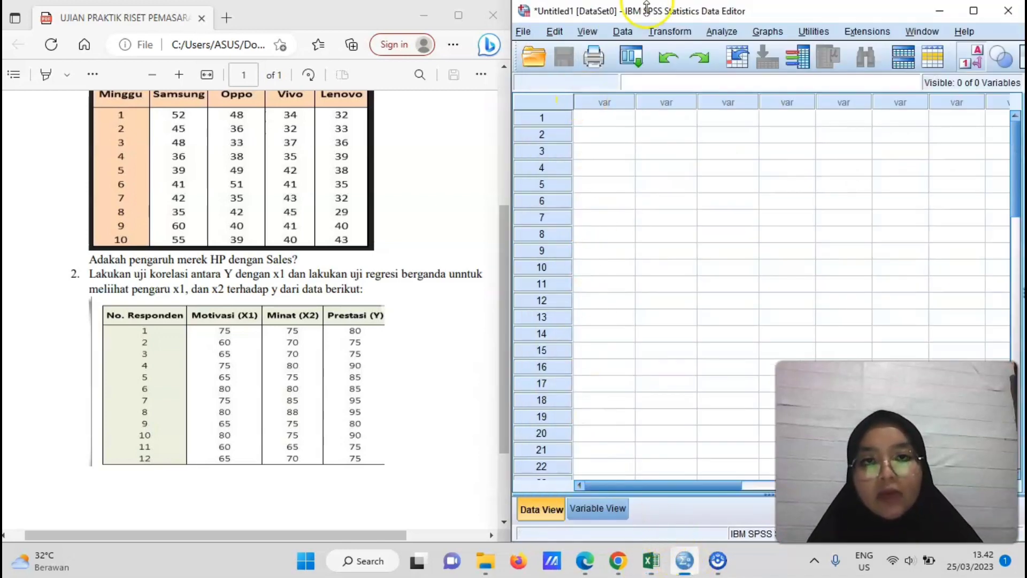
left_click_drag(790, 10, 252, 11)
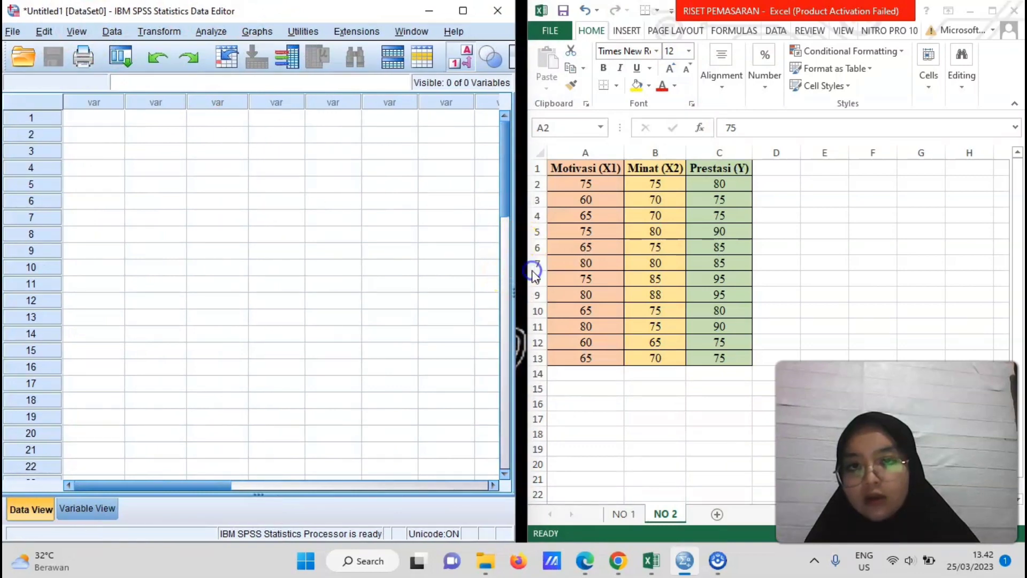
Define the first variable in the empty dataset with the name X1.
left_click(94, 517)
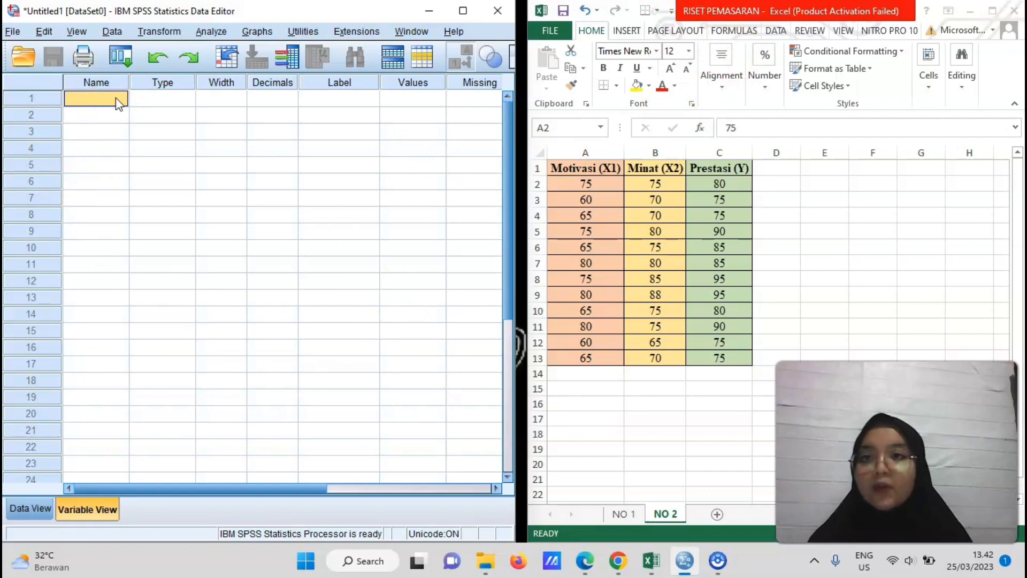
type("X1")
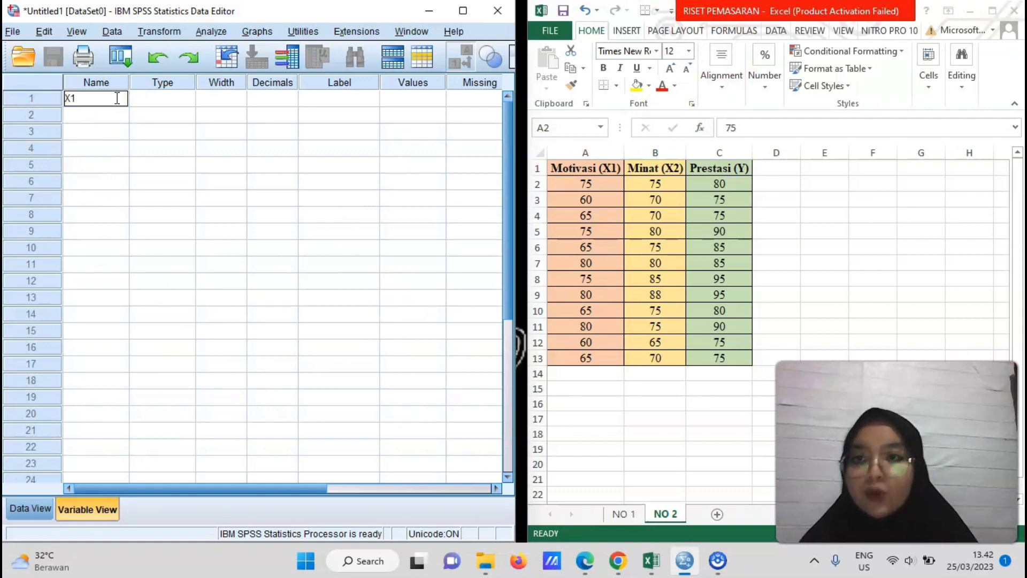
key("Return")
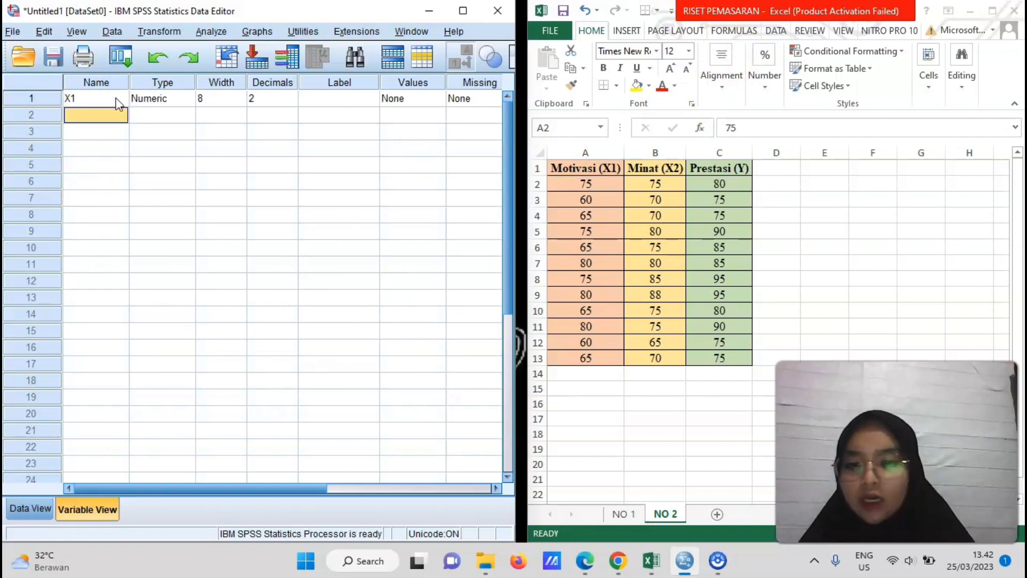
Add two more variables named X2 and Y below X1.
type("X@")
key("Return")
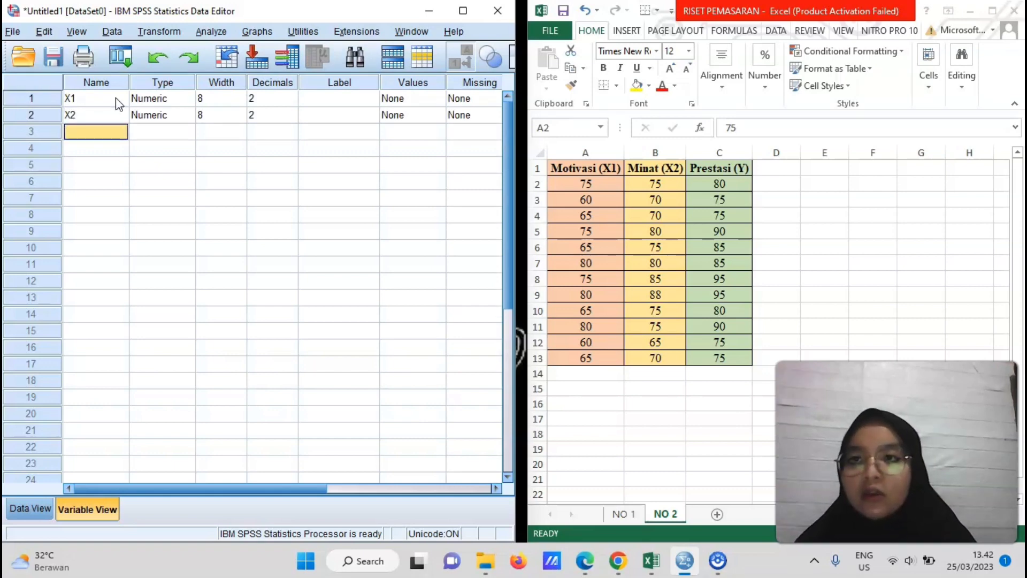
type("Y")
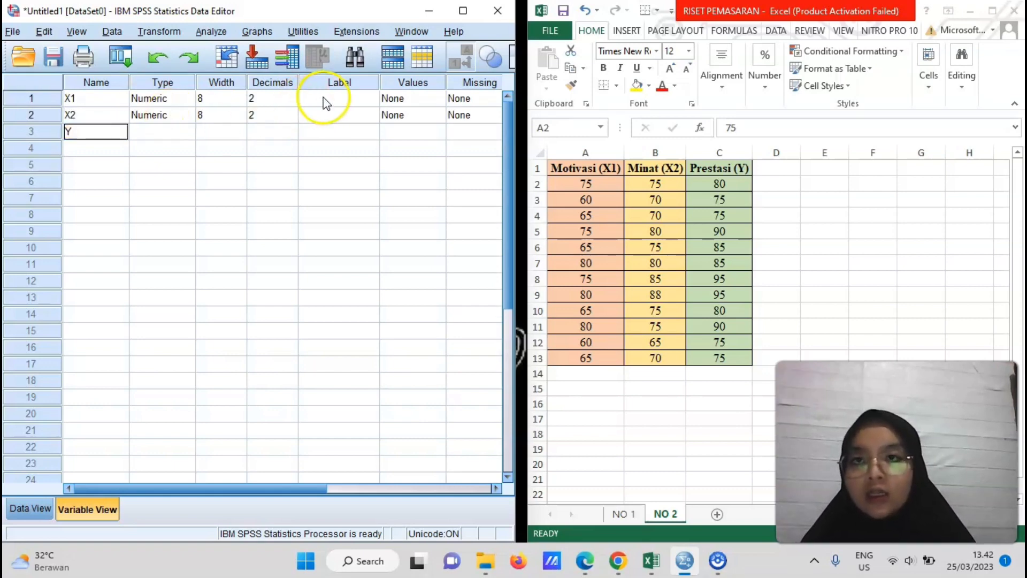
Set the decimals of X1, X2 and Y to 0.
left_click(275, 99)
left_click(291, 101)
left_click(290, 101)
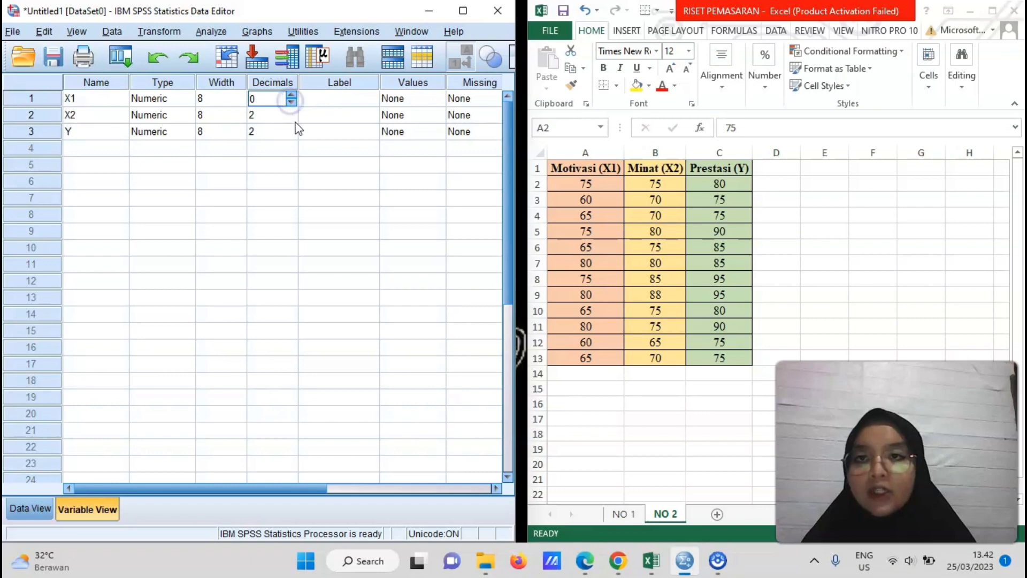
left_click(289, 115)
left_click(291, 118)
left_click(291, 118)
left_click(290, 133)
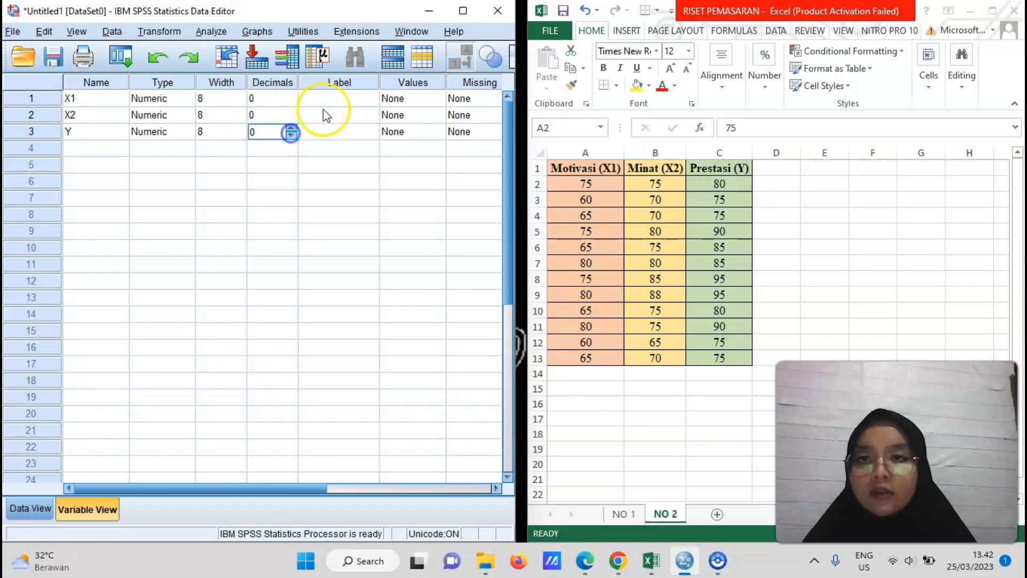
Label X1 as Motivasi, X2 as Minat and Y as Prestasi.
left_click(332, 100)
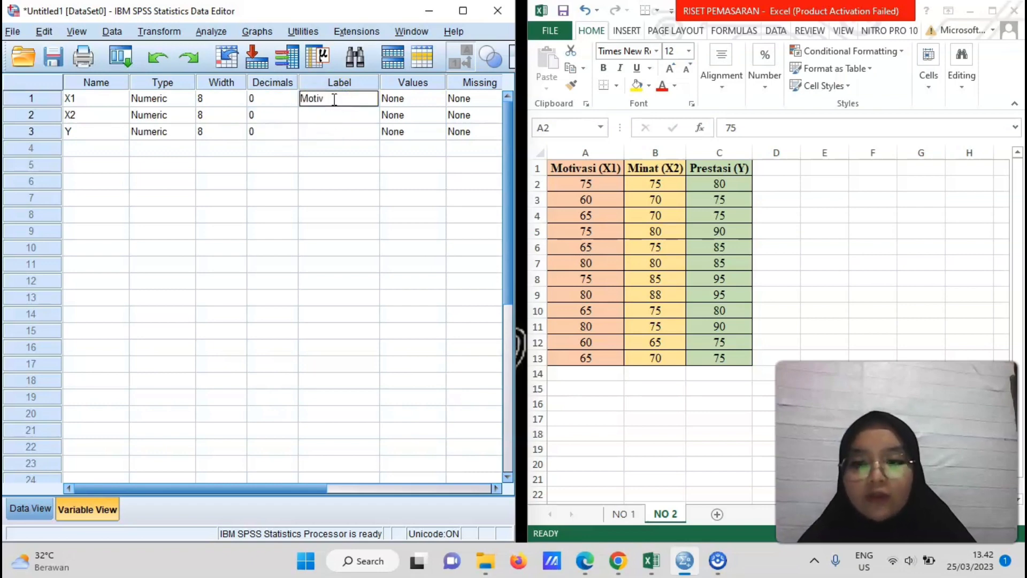
type("Motivasi")
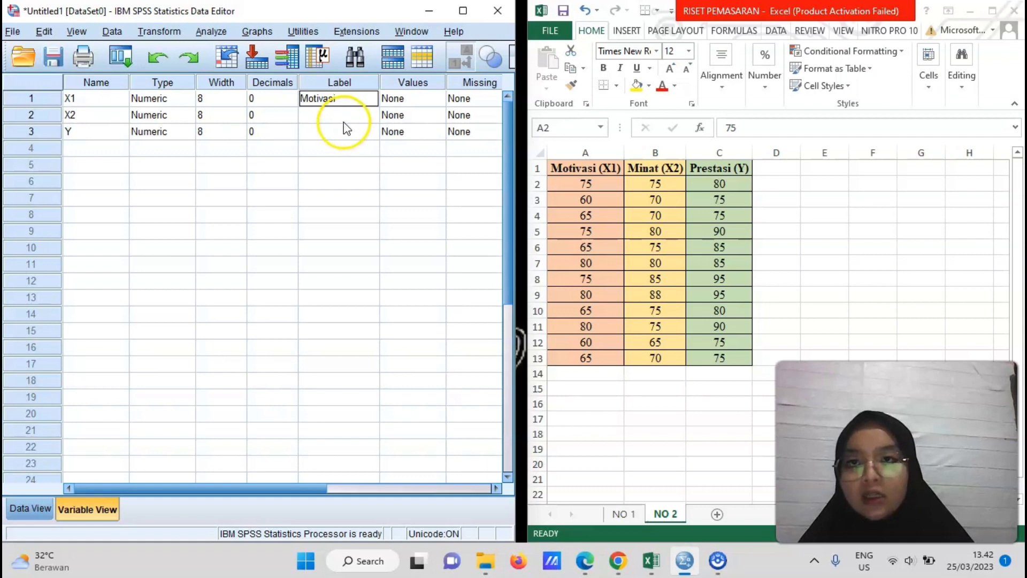
left_click(343, 119)
type("Minat")
key("Return")
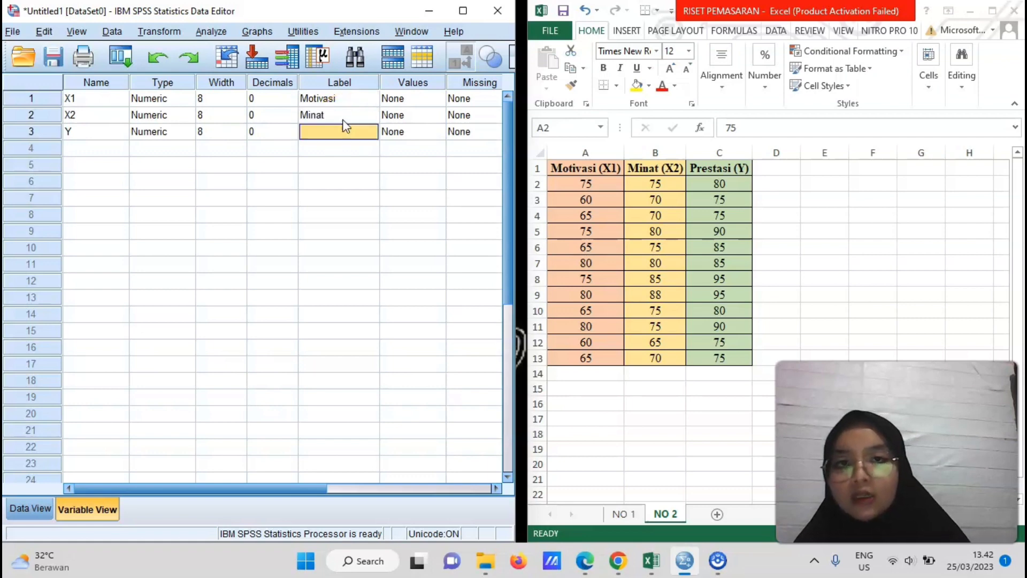
type("Prestasi")
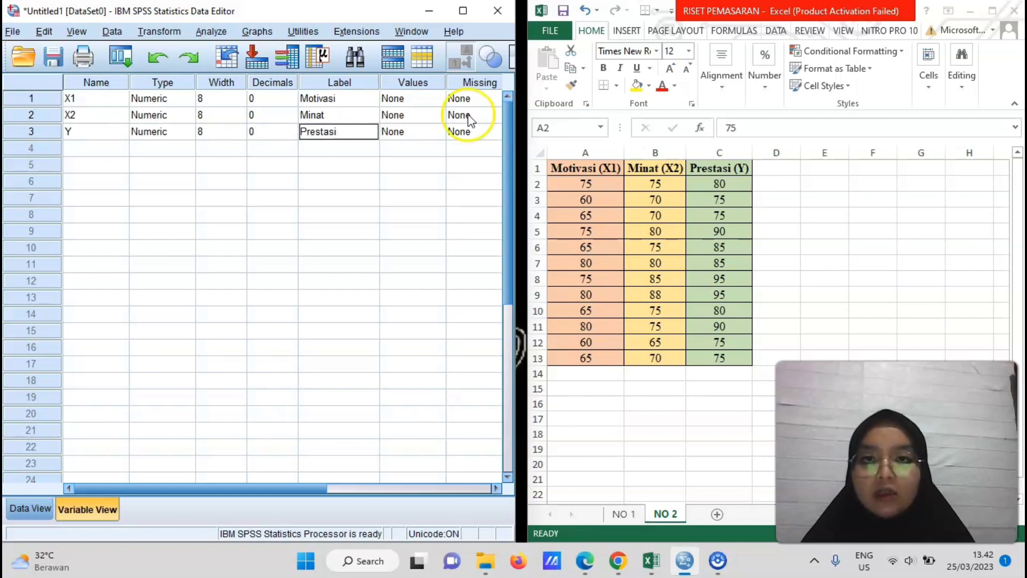
Set the measurement level of X1, X2 and Y to Scale.
left_click_drag(189, 491, 398, 487)
left_click(420, 99)
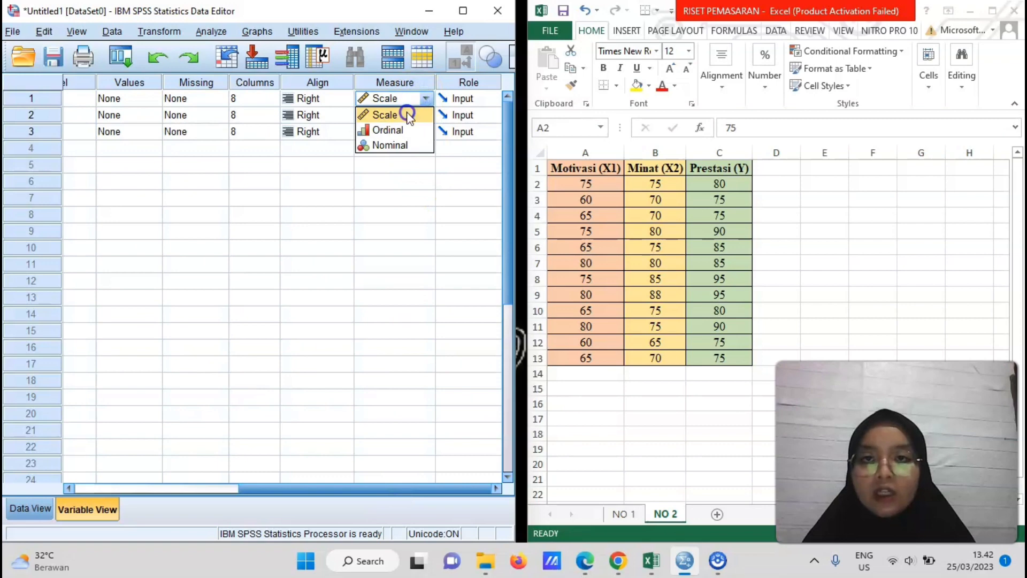
left_click(408, 113)
left_click(407, 111)
left_click(408, 130)
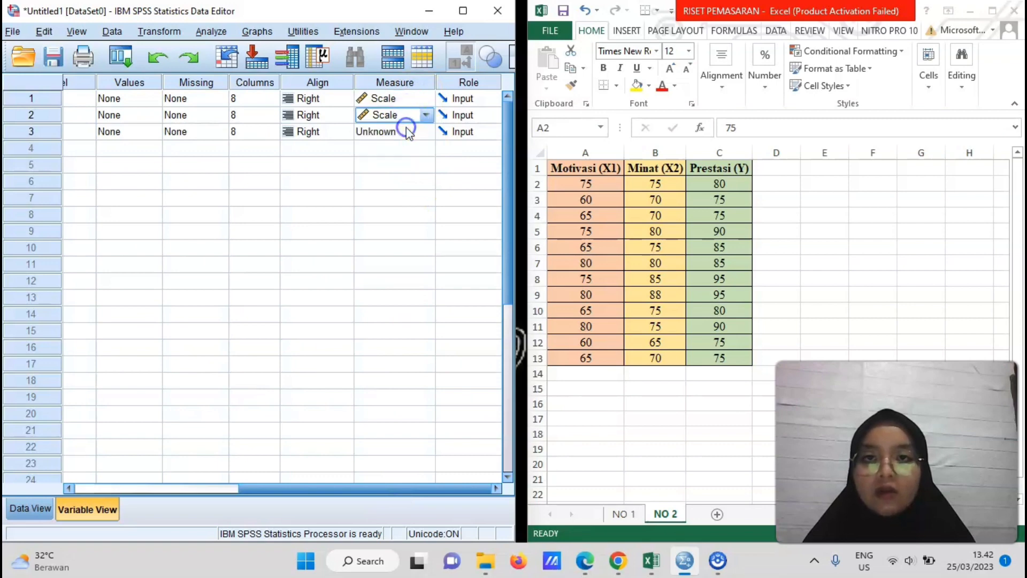
left_click(407, 131)
left_click(409, 148)
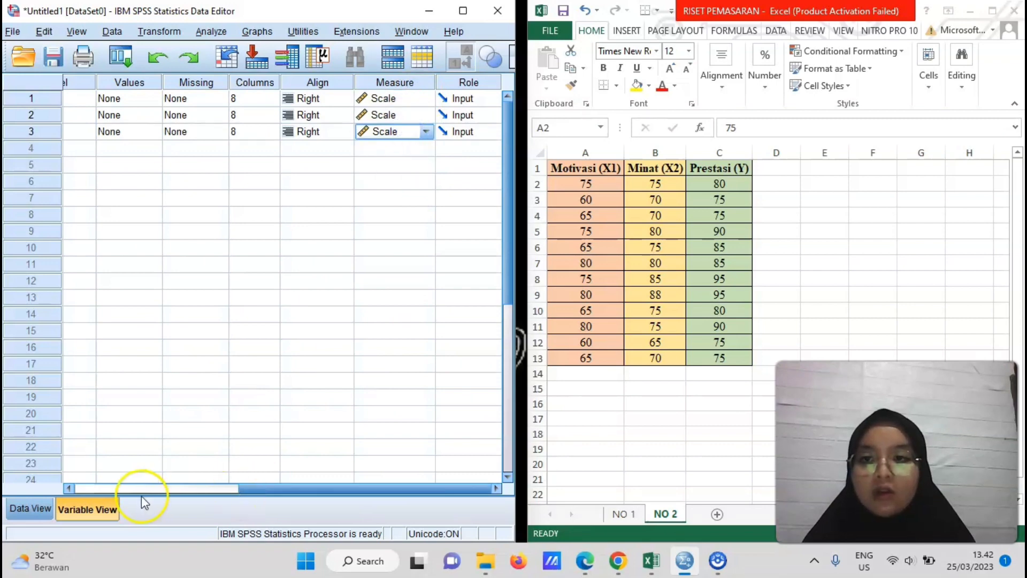
left_click_drag(286, 487, 104, 511)
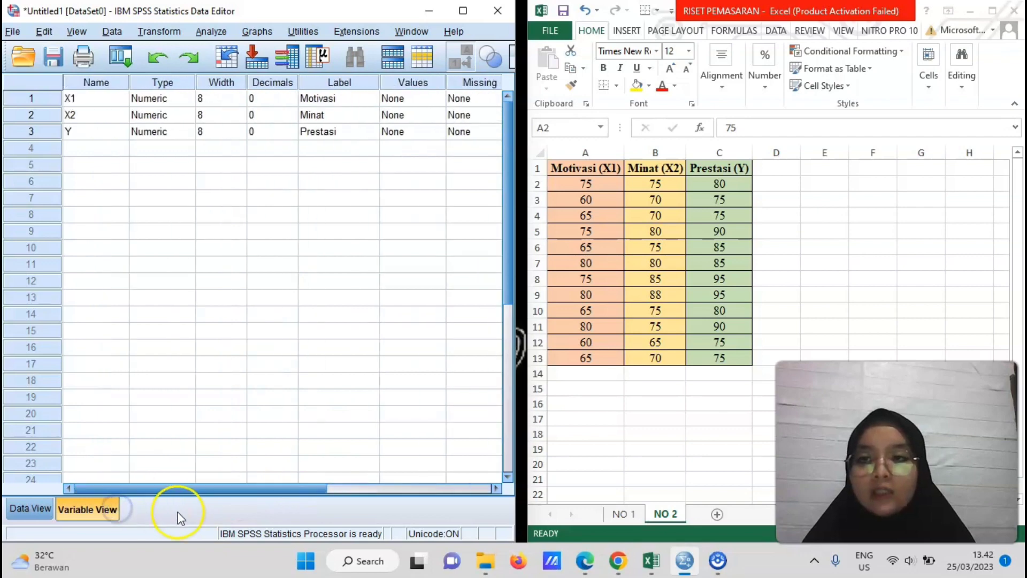
Copy the Motivasi, Minat and Prestasi values in A2:C13 from Excel into the X1, X2 and Y data columns in SPSS, starting at case 1.
left_click(31, 508)
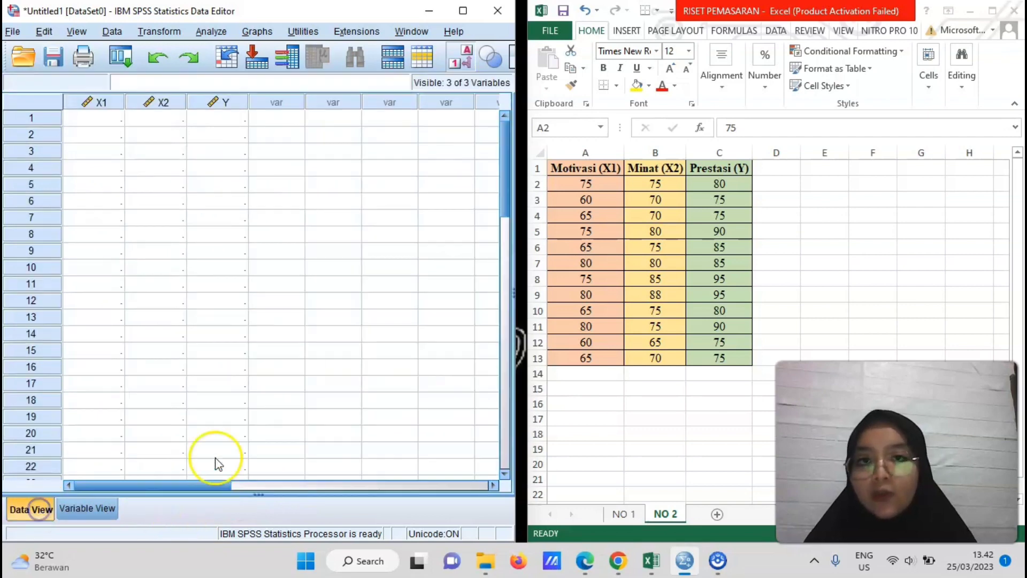
left_click(598, 189)
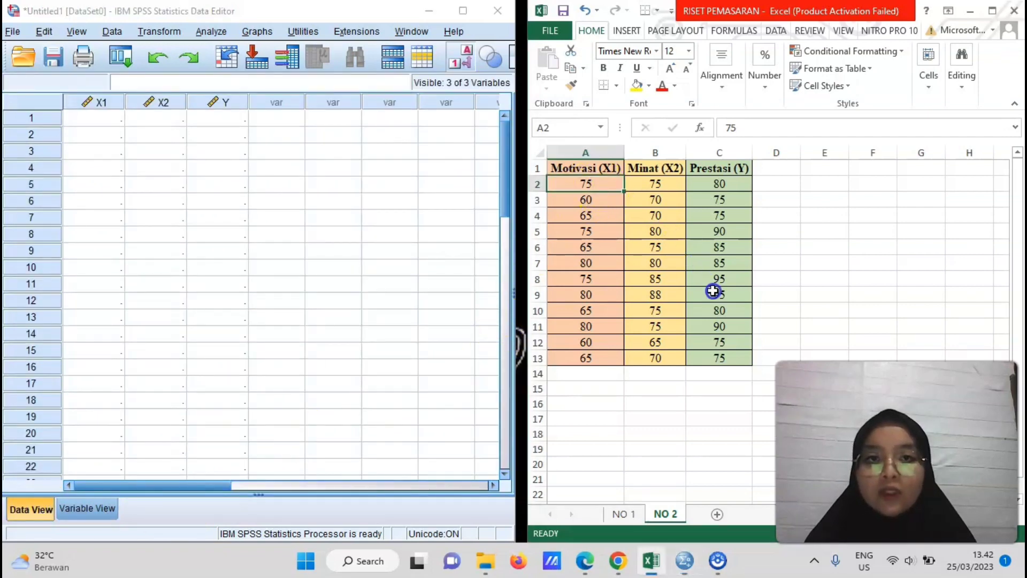
left_click(625, 229)
left_click_drag(585, 185, 721, 356)
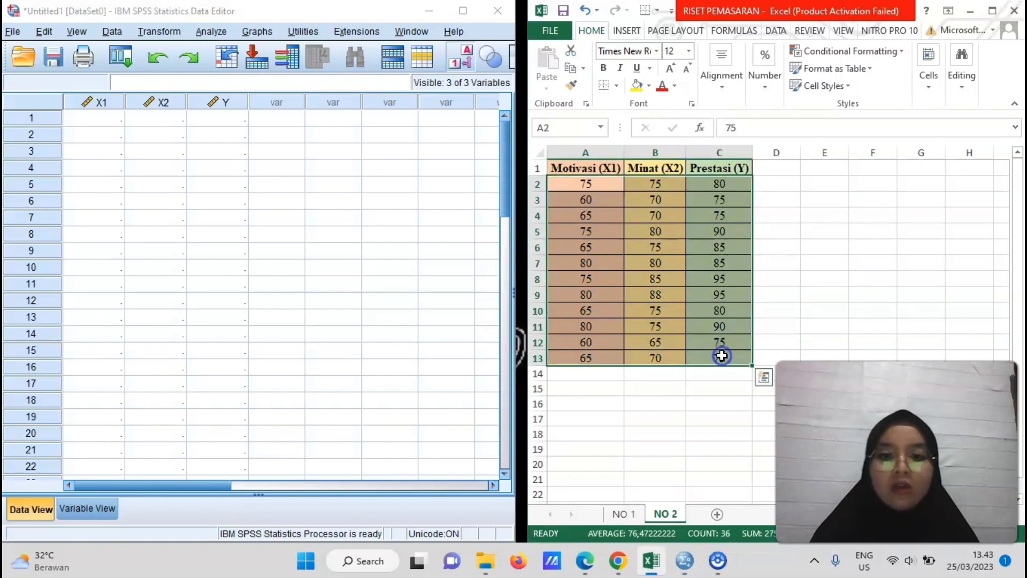
key("ctrl+c")
left_click(114, 115)
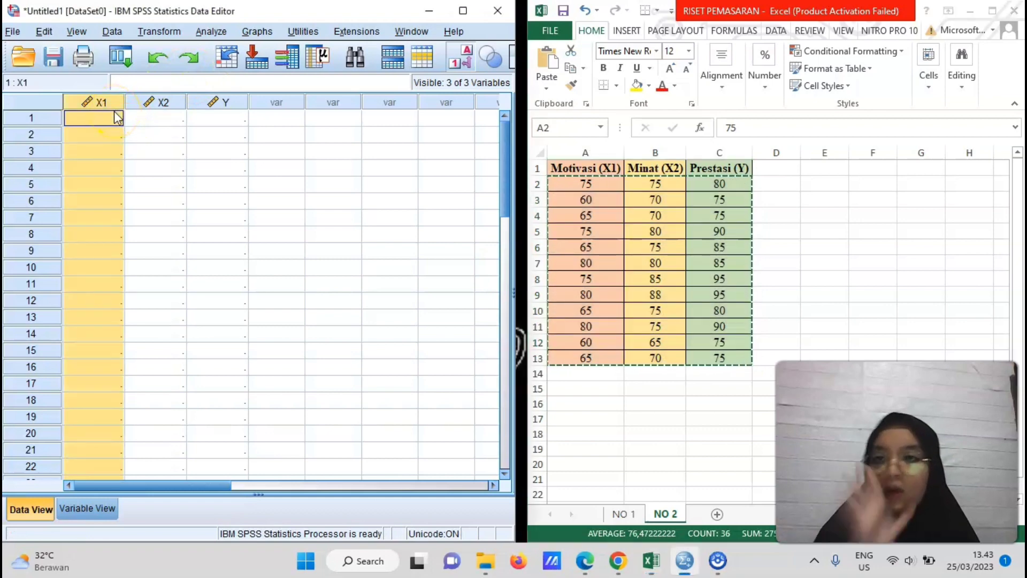
key("ctrl+v")
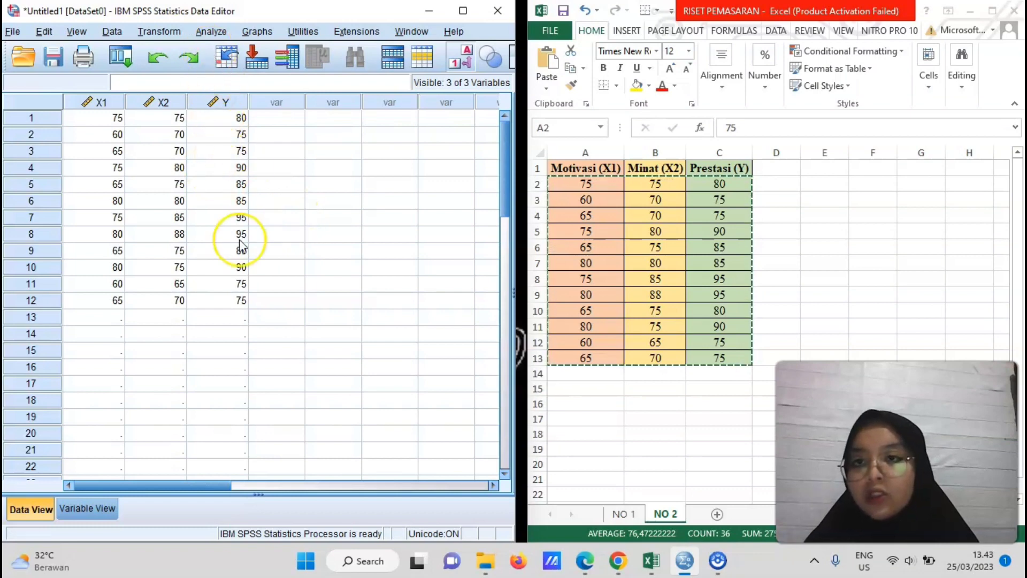
Run a two-tailed Pearson bivariate correlation between Motivasi [X1] and Prestasi [Y], with significant correlations flagged.
left_click(211, 32)
mouse_move(248, 104)
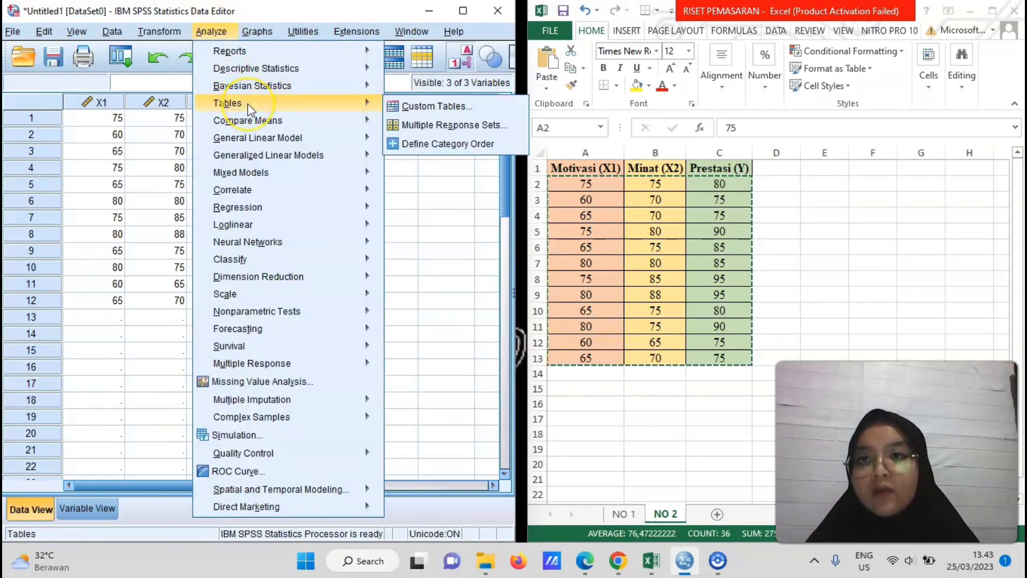
mouse_move(259, 123)
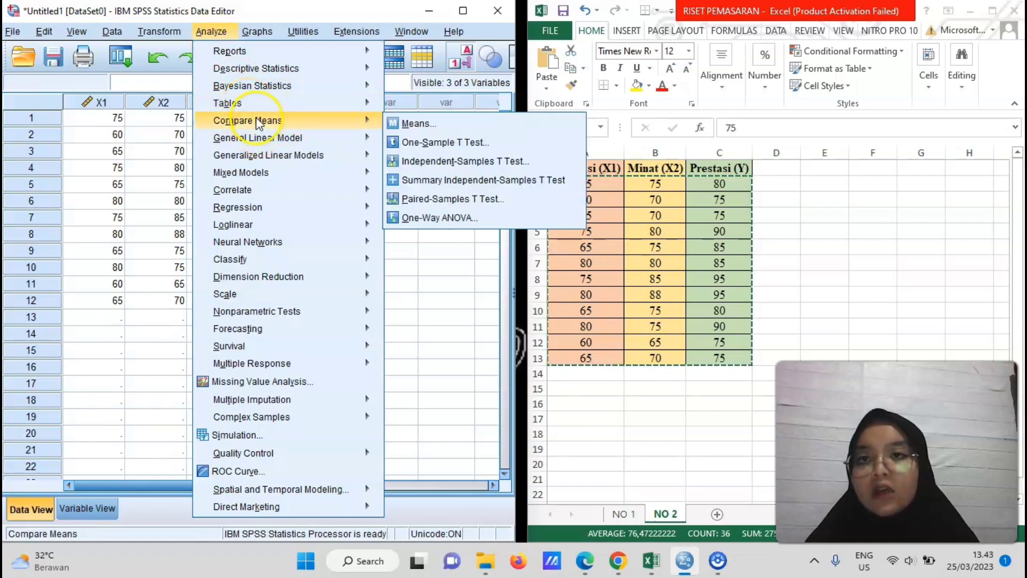
mouse_move(261, 191)
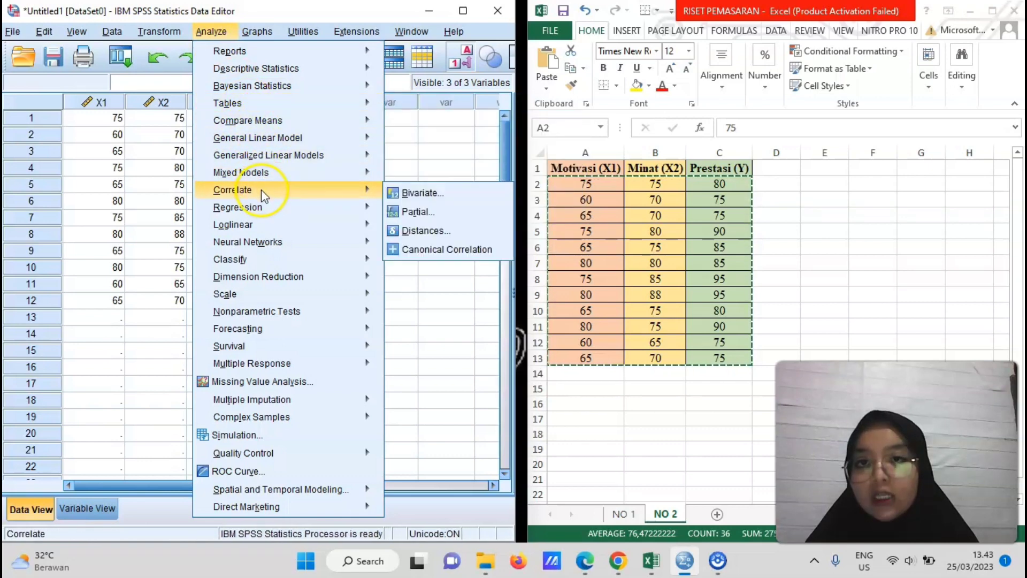
left_click(406, 194)
left_click(411, 170)
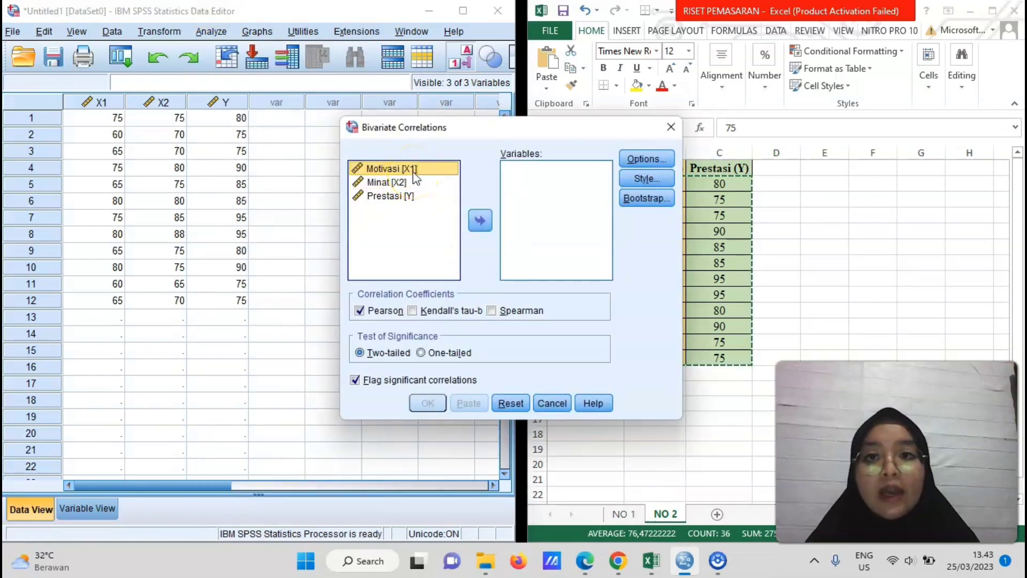
left_click(480, 216)
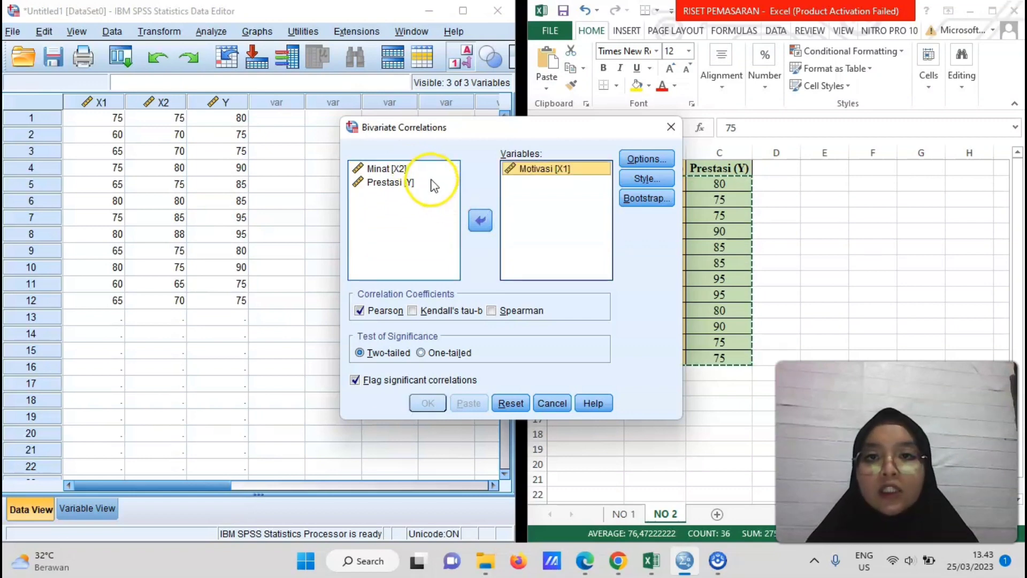
left_click(429, 185)
left_click(480, 219)
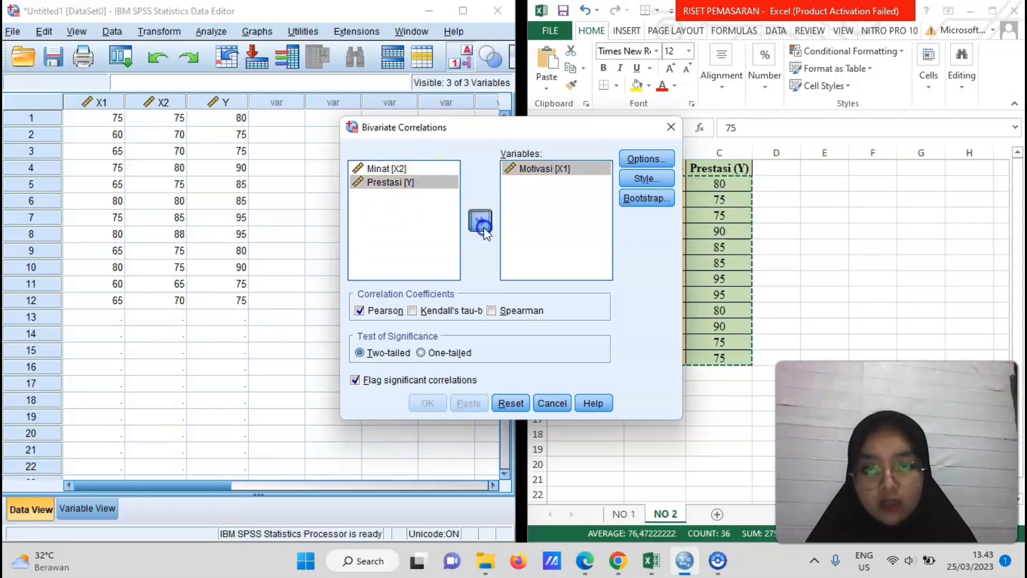
left_click(438, 405)
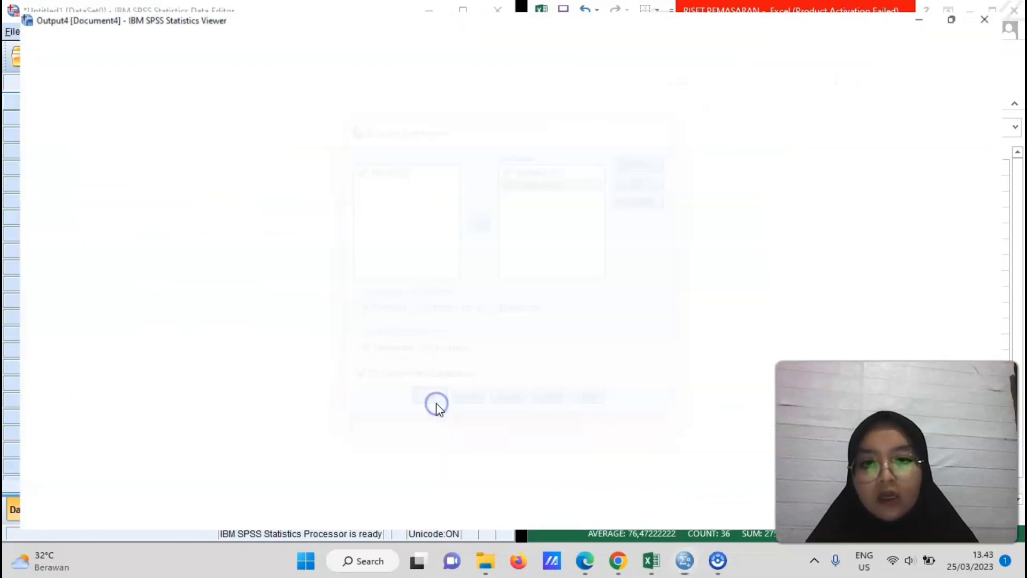